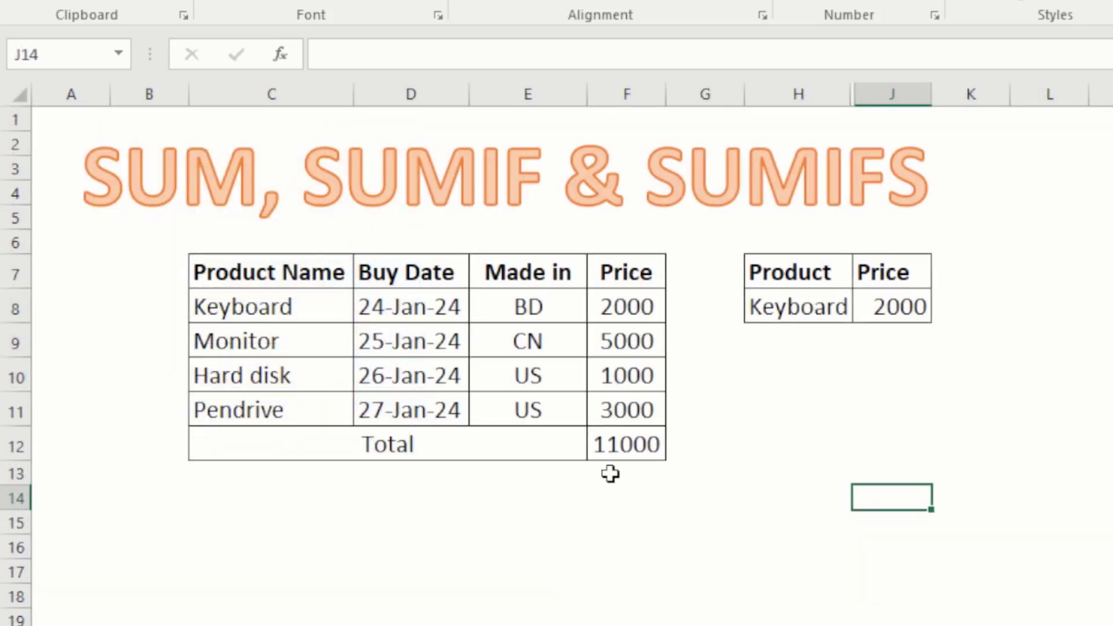
click(793, 377)
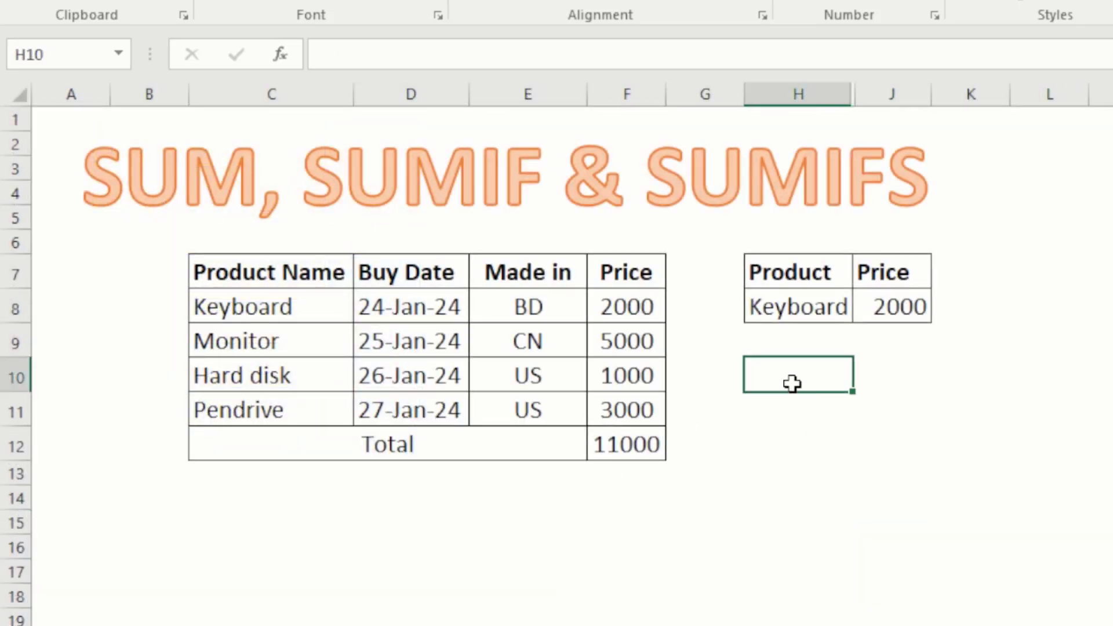
click(936, 308)
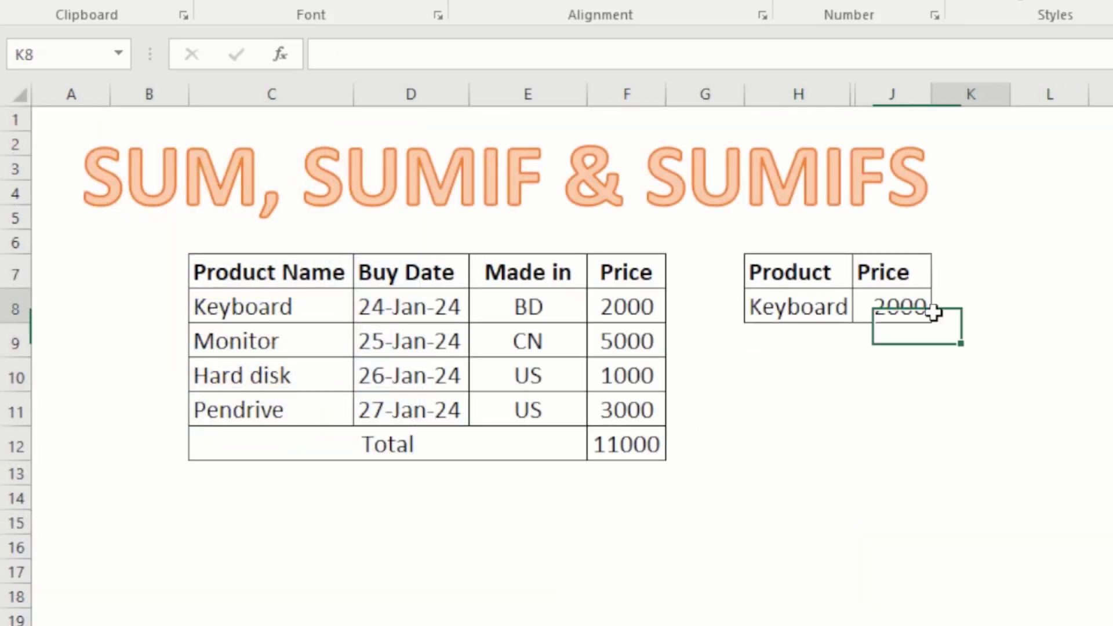
click(820, 303)
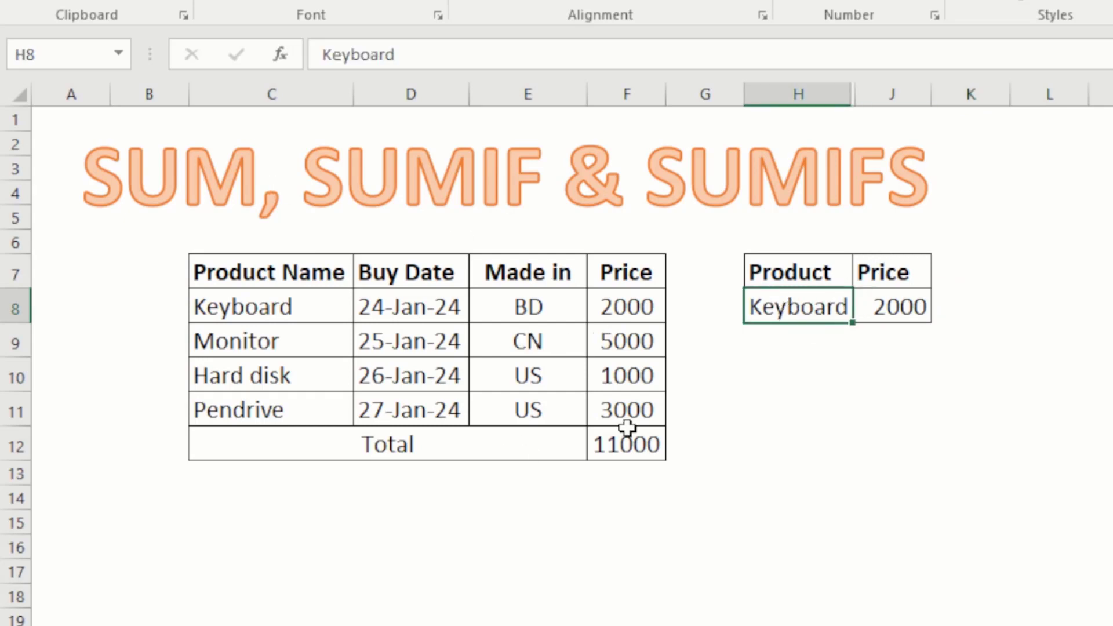
Clear the total in F12 and enter =SUM(F8:F11) there to add up the product prices.
click(626, 448)
key(Delete)
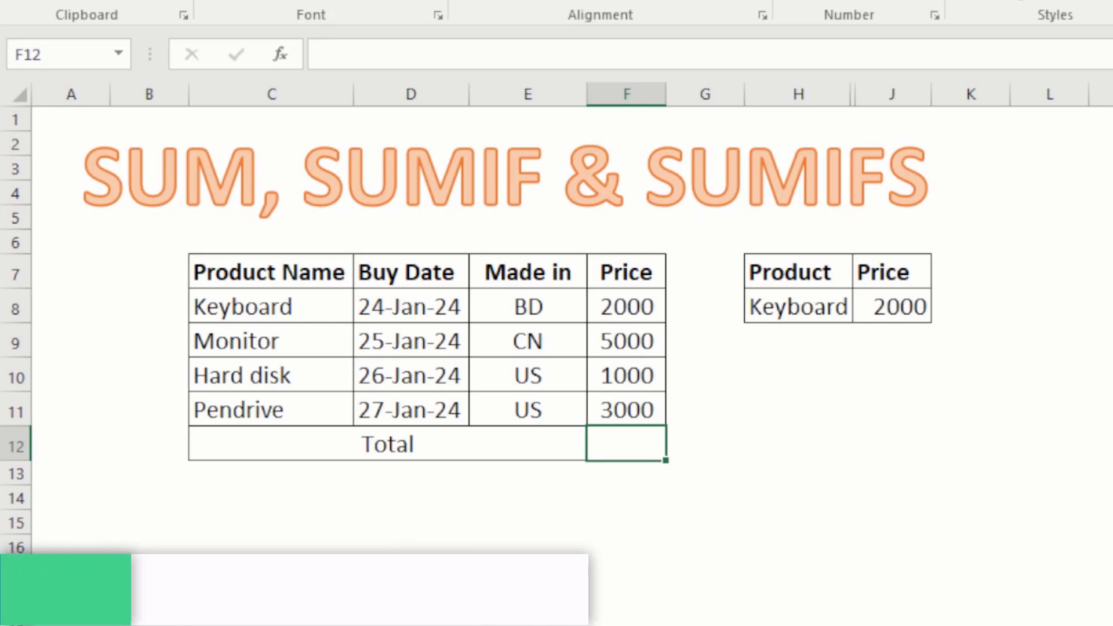
text(=sum)
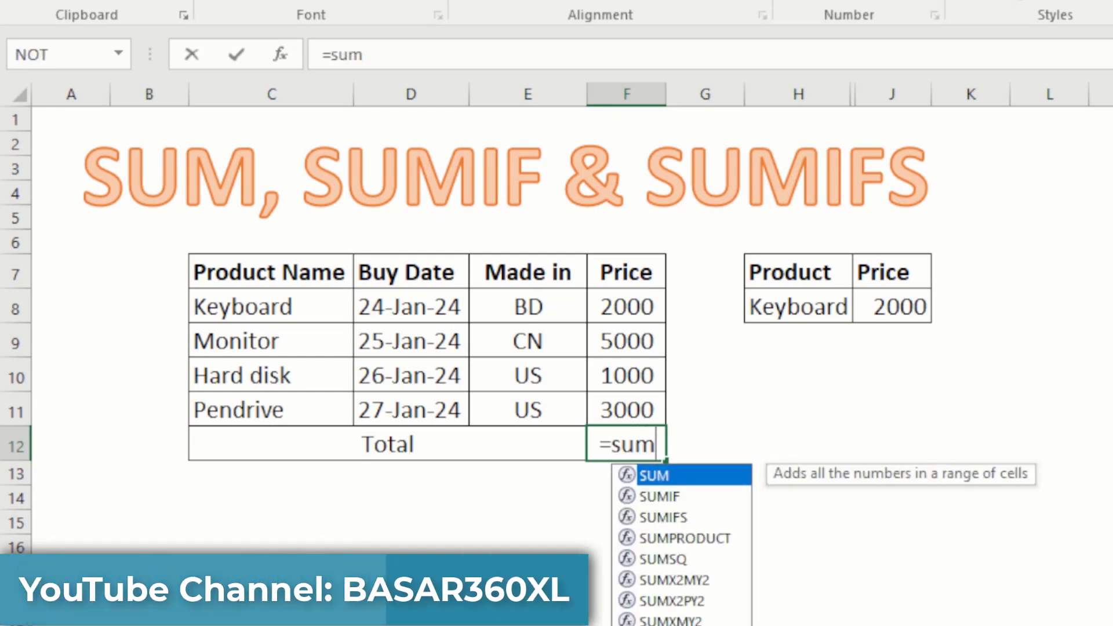
key(Tab)
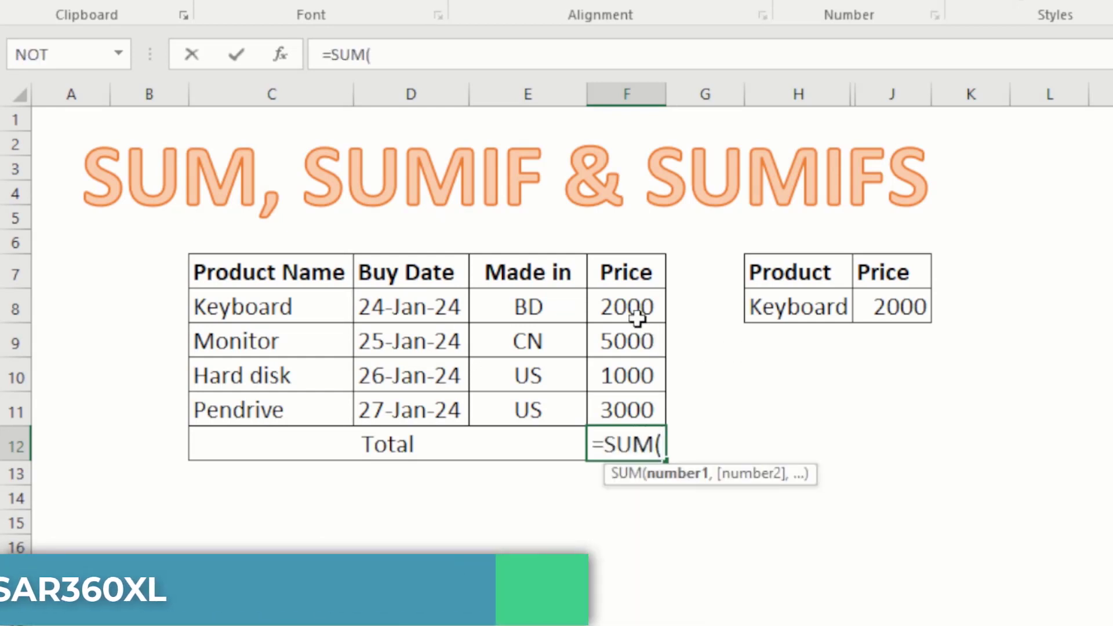
drag(634, 305, 622, 403)
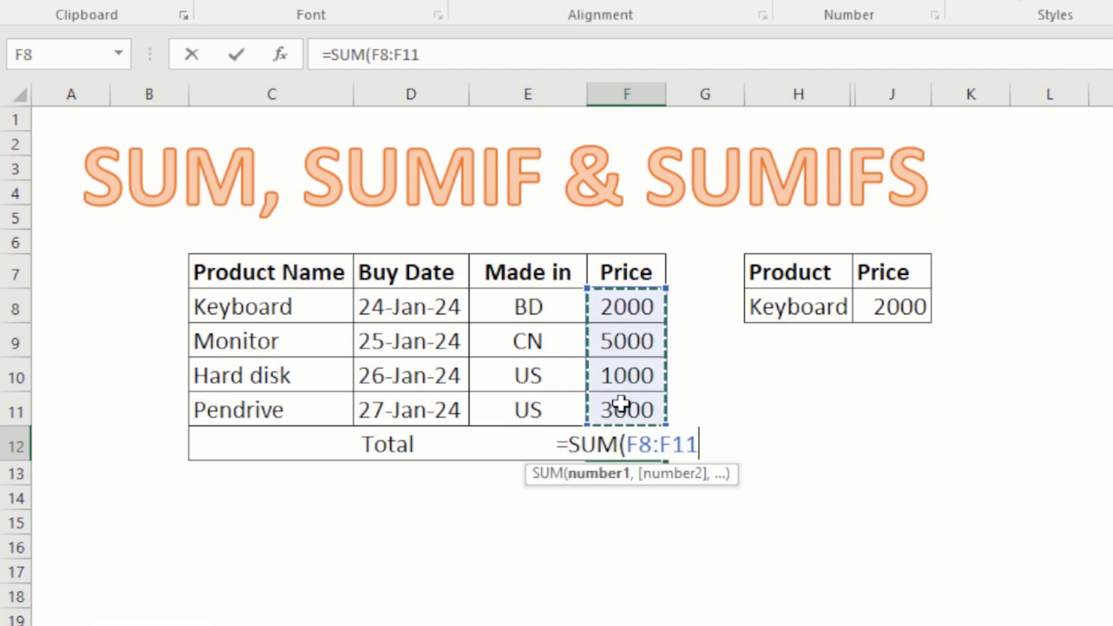
key(Return)
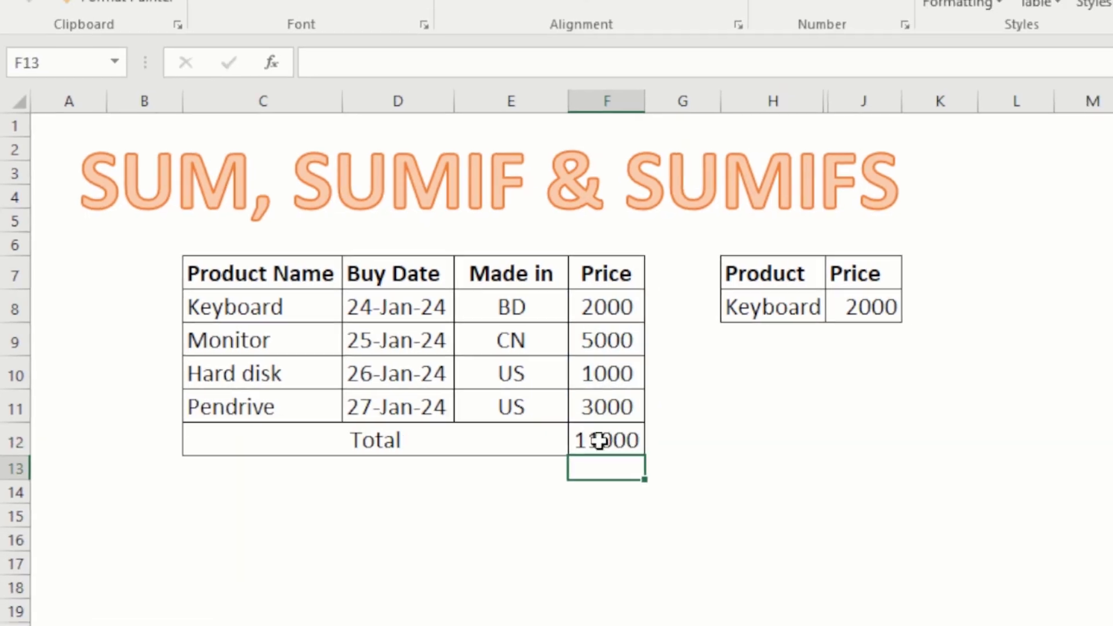
Clear F12 and insert the AutoSum function Sum there over the prices in F8:F11.
click(621, 444)
key(Delete)
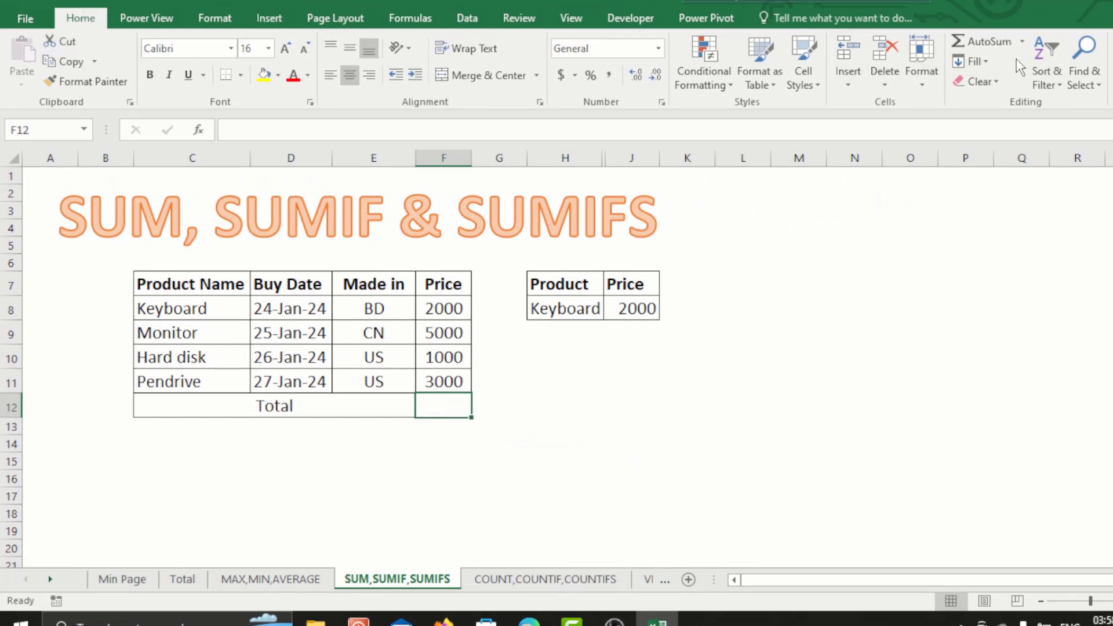
click(1023, 41)
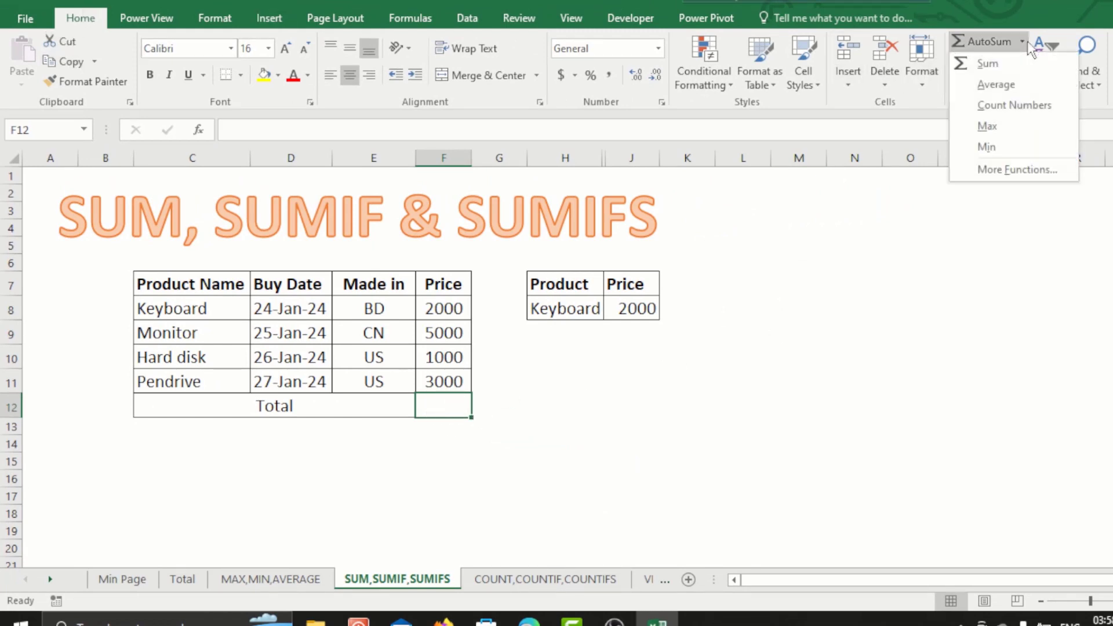
click(989, 63)
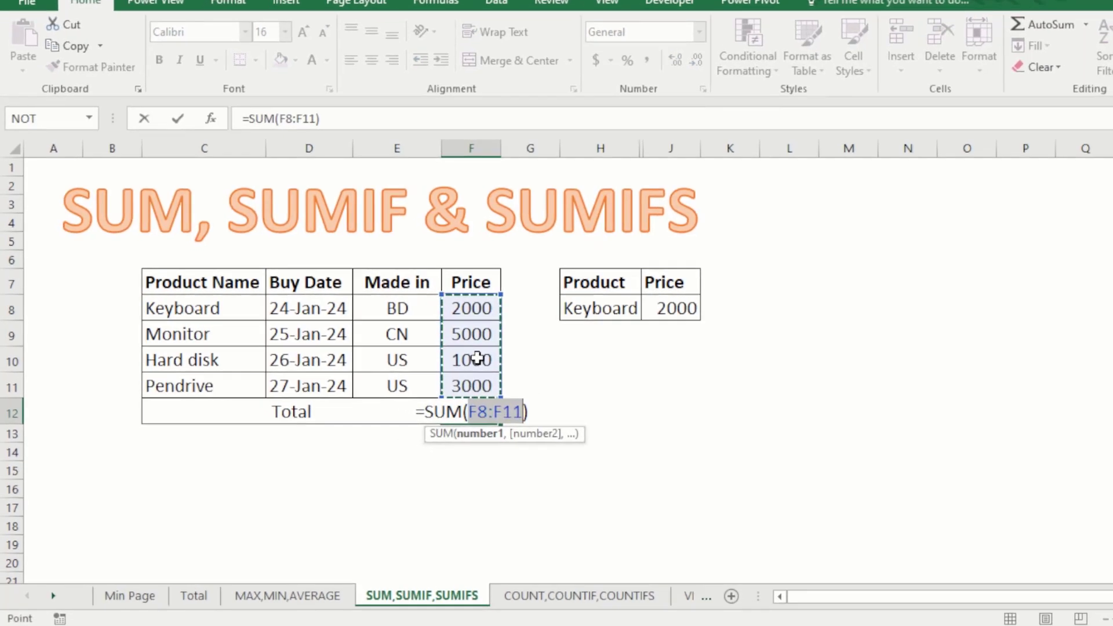
key(Return)
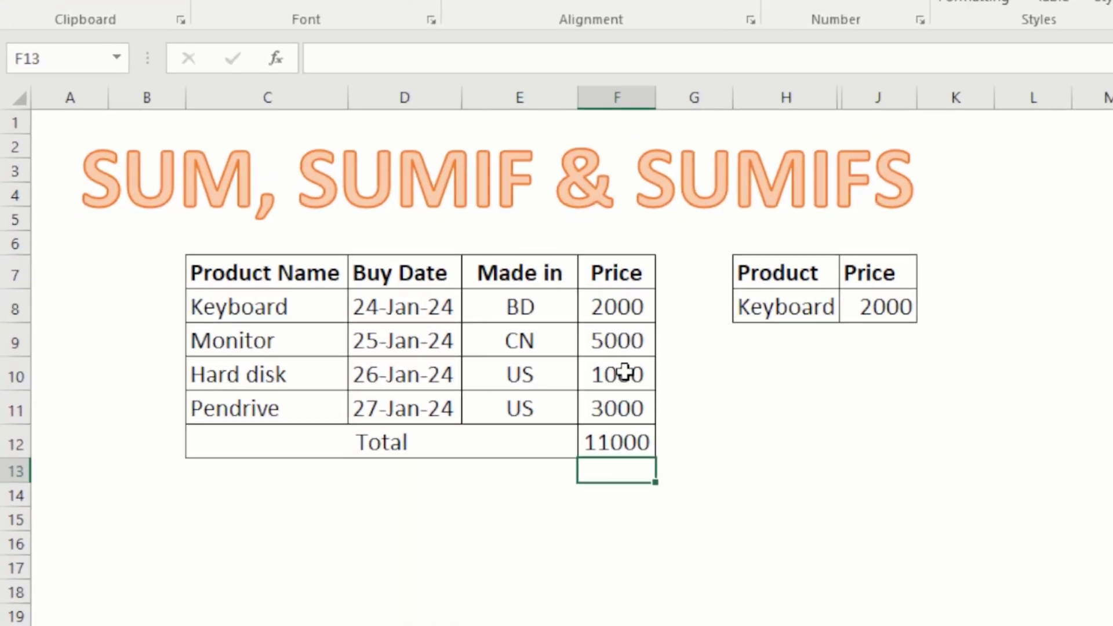
Delete the formula in F12 and total the Price column again with a fresh AutoSum of F8:F11.
click(626, 447)
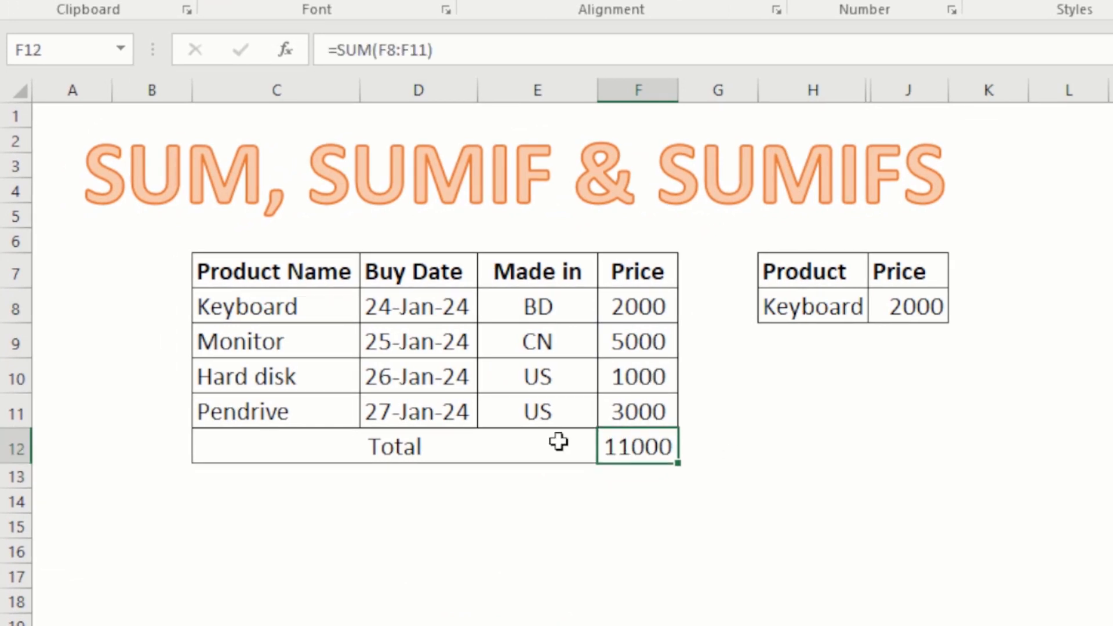
key(Delete)
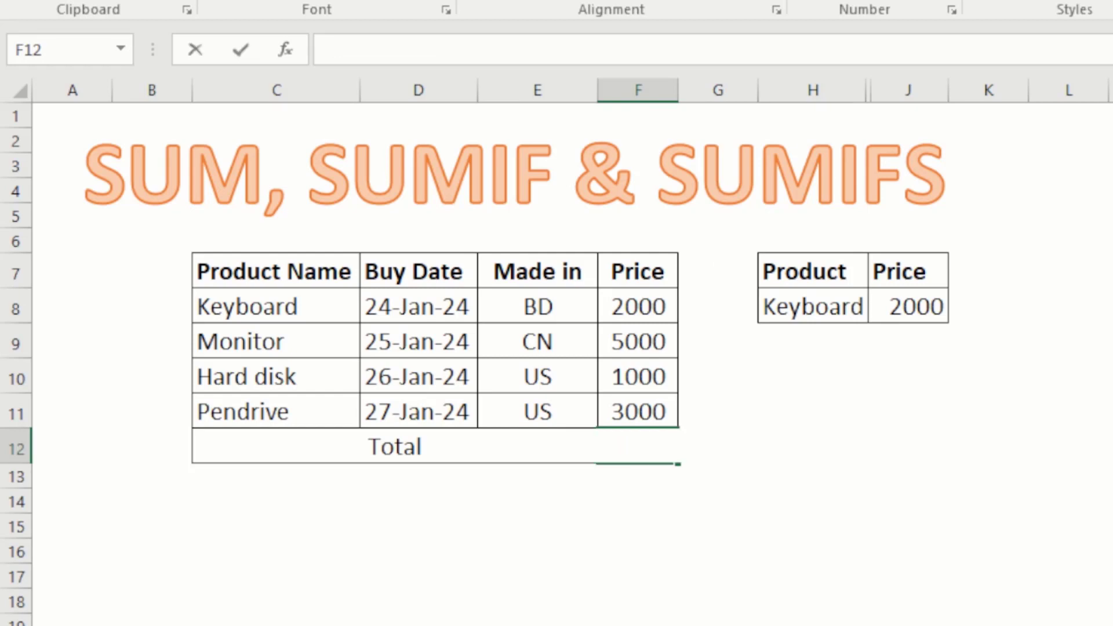
key(alt+equal)
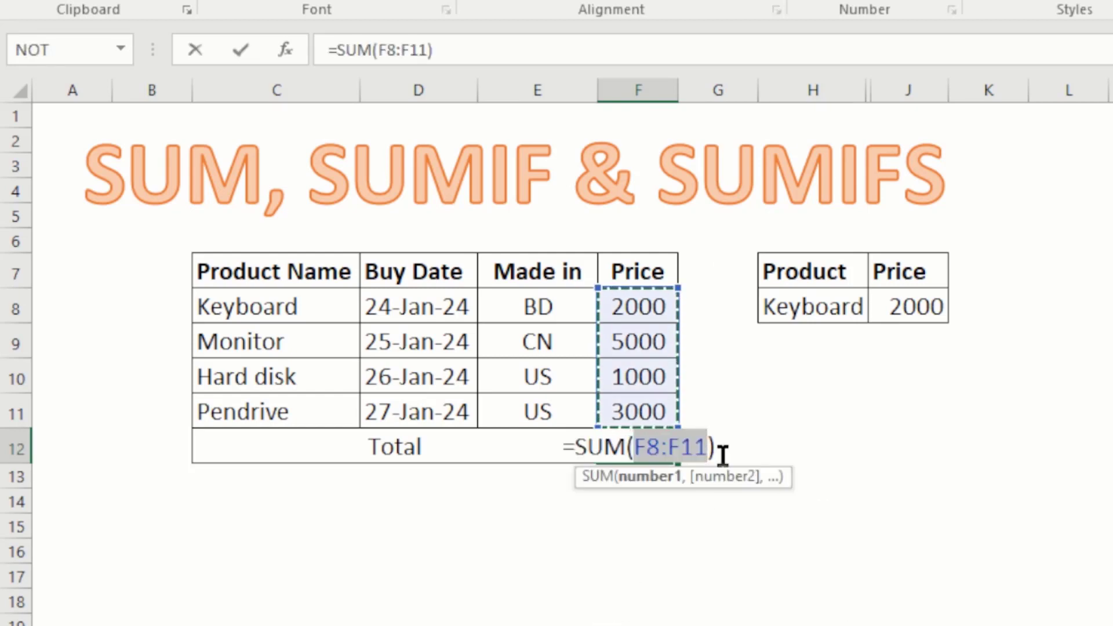
key(Return)
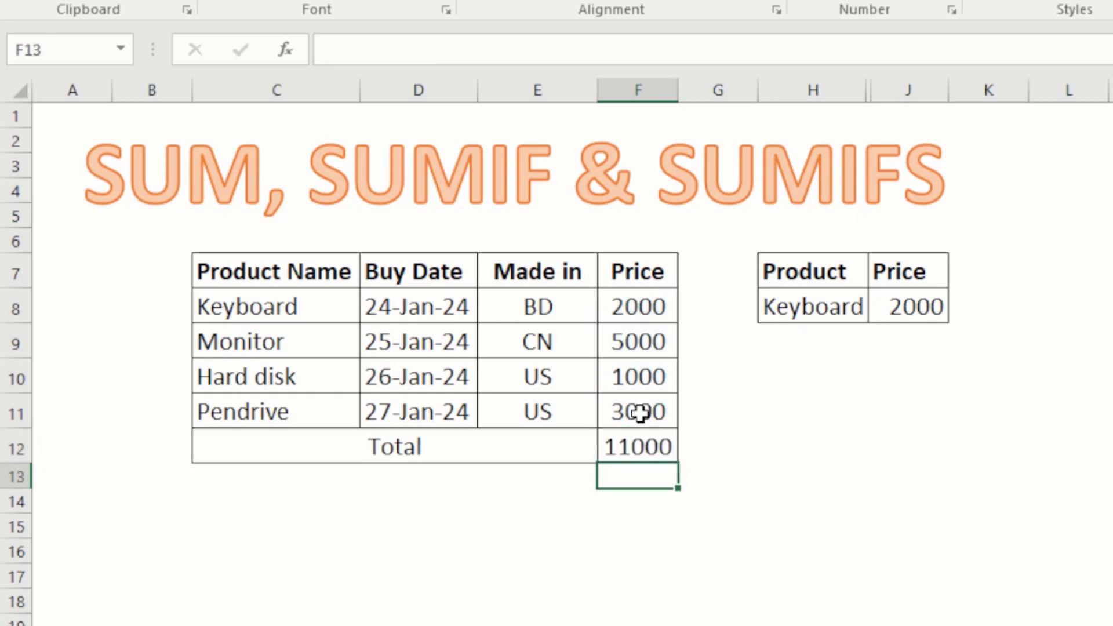
Empty the total cell F12 and begin a SUM formula there whose range starts at F8, written up to =SUM(F8:f.
click(643, 446)
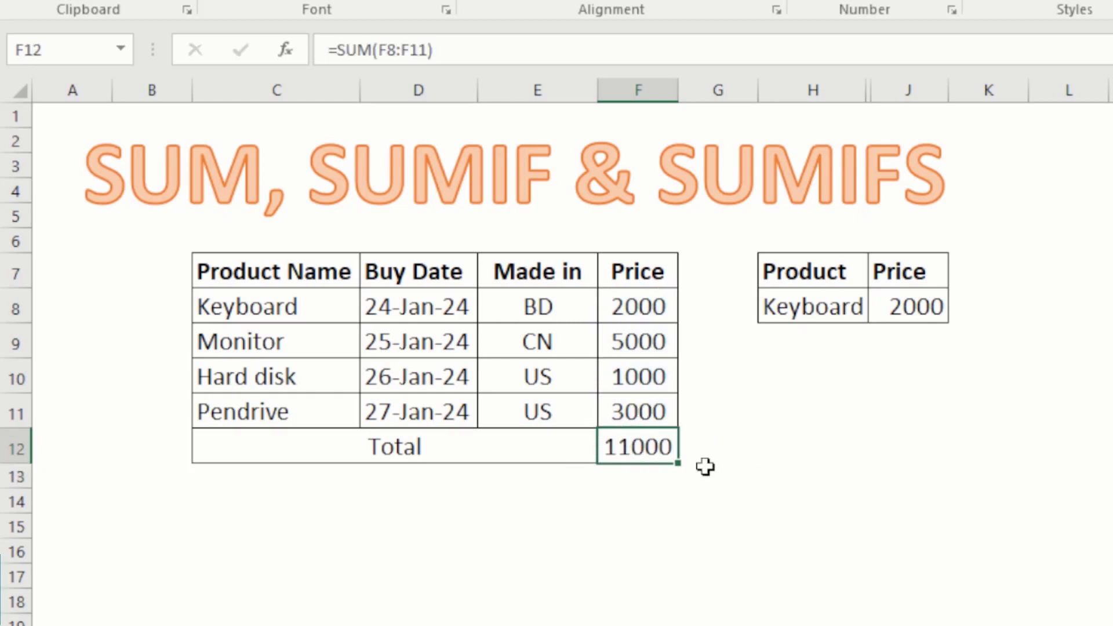
key(Delete)
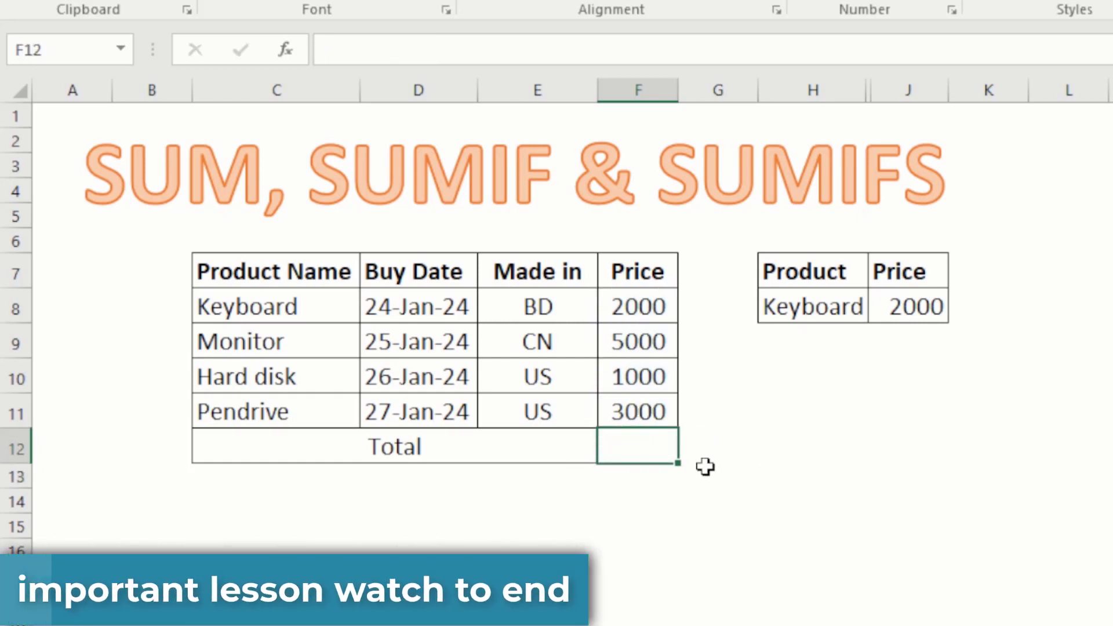
text(s)
key(BackSpace)
text(=)
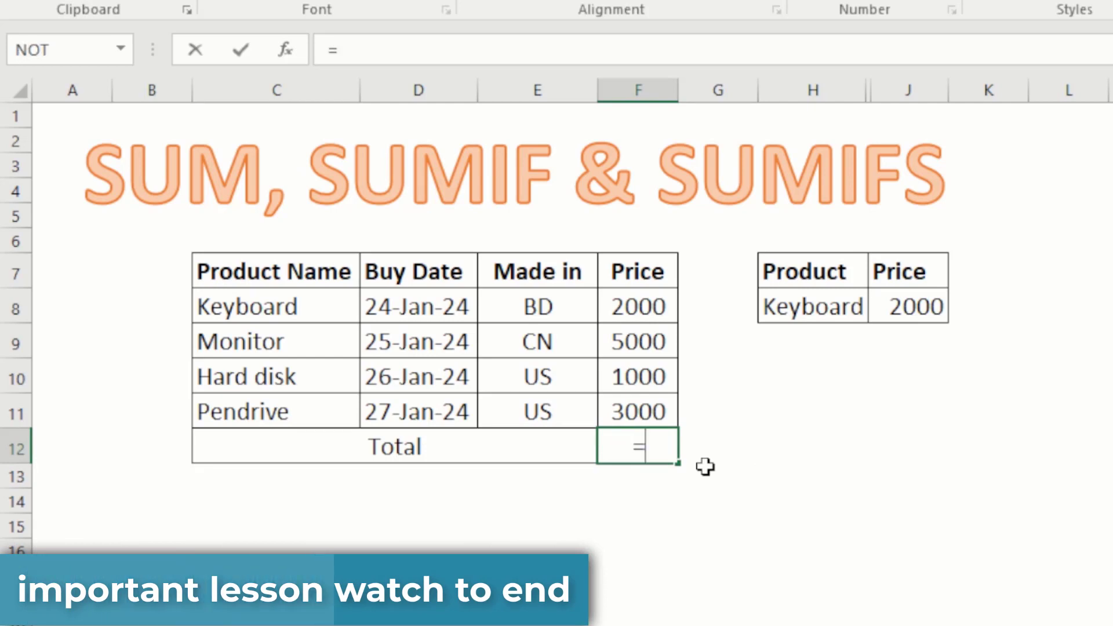
text(sum)
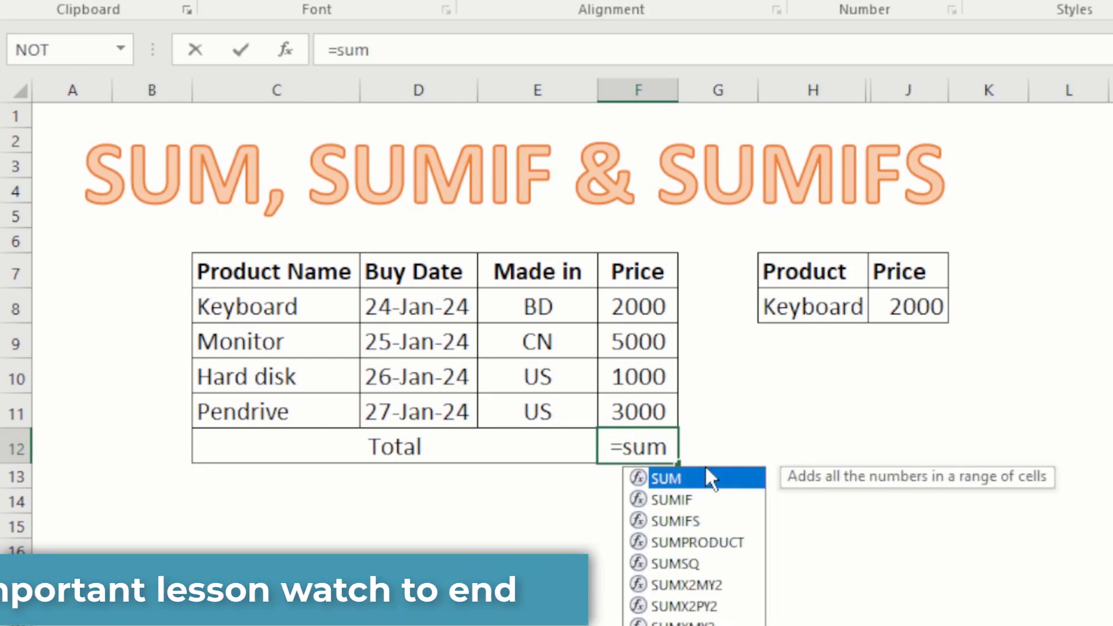
double_click(706, 476)
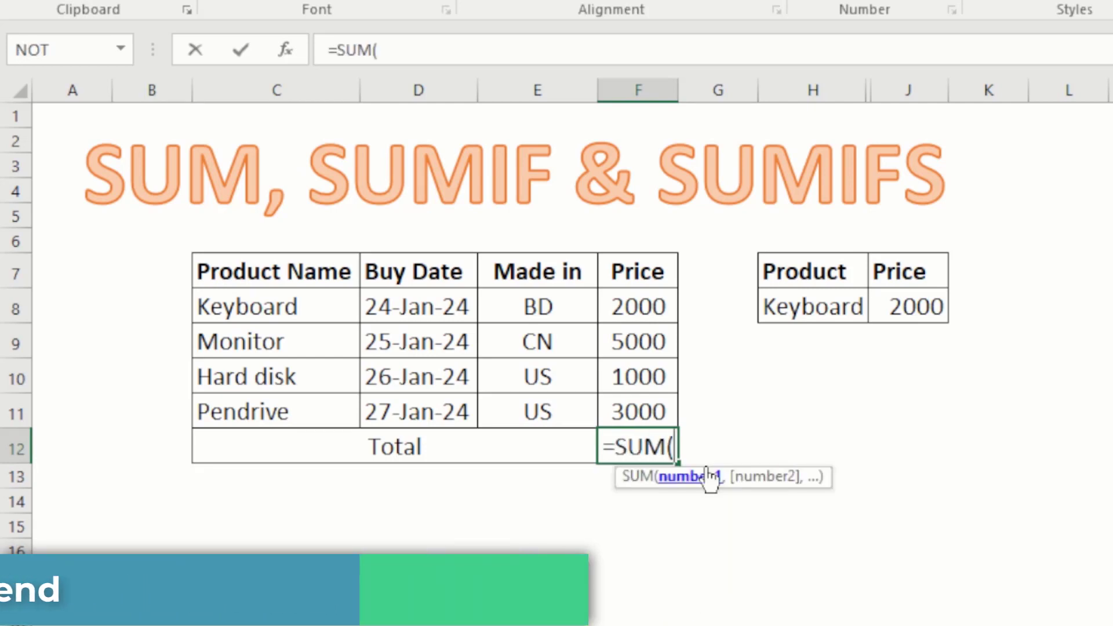
click(631, 303)
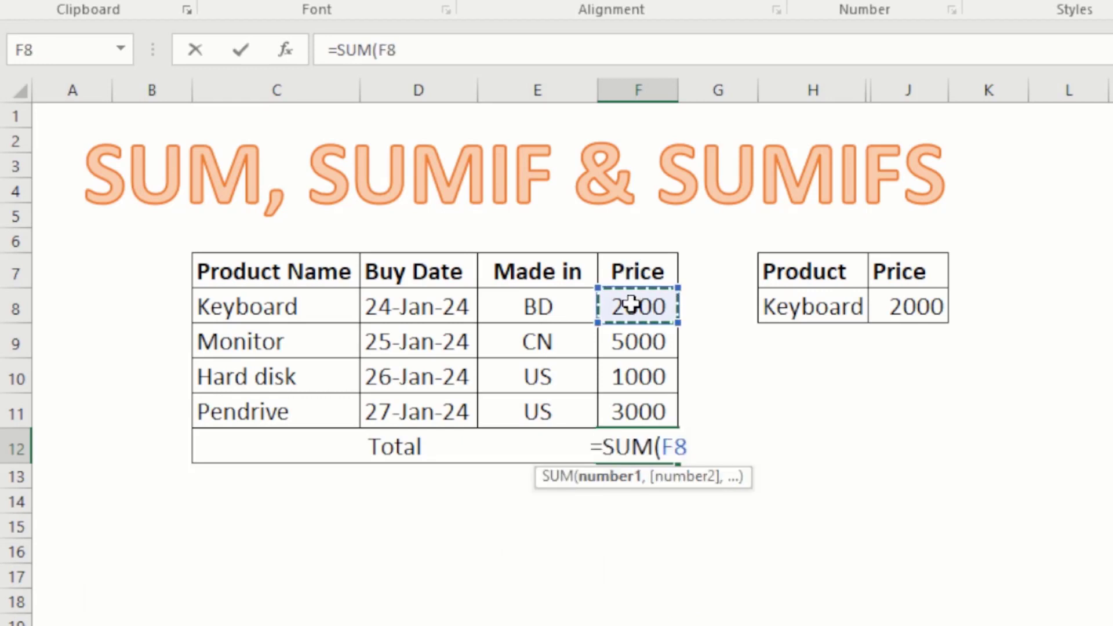
text(:)
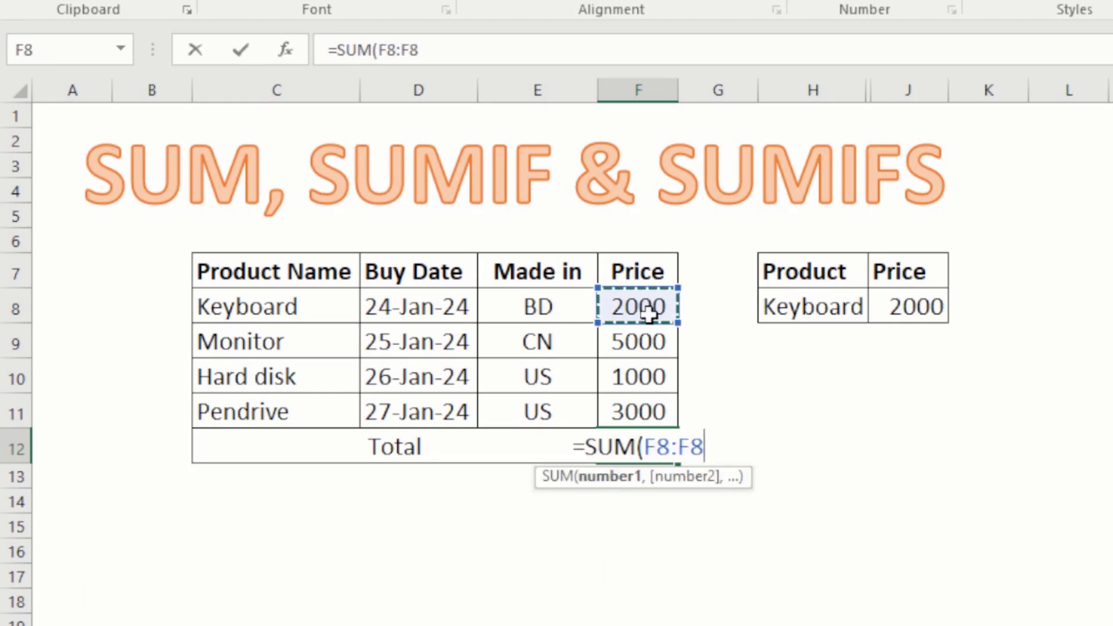
key(BackSpace)
key(BackSpace)
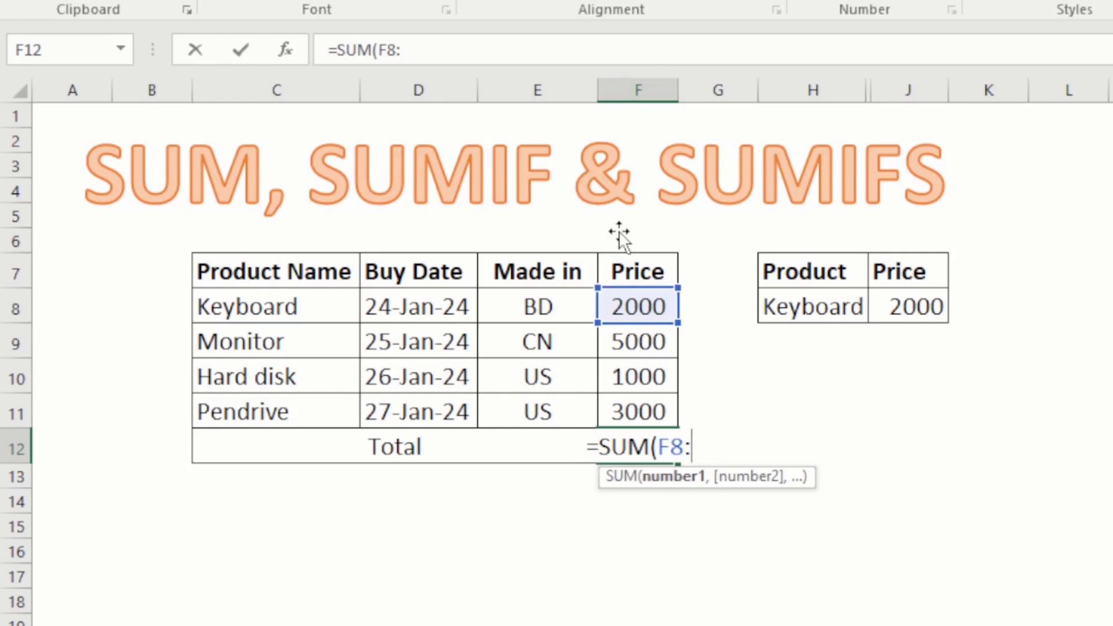
text(f)
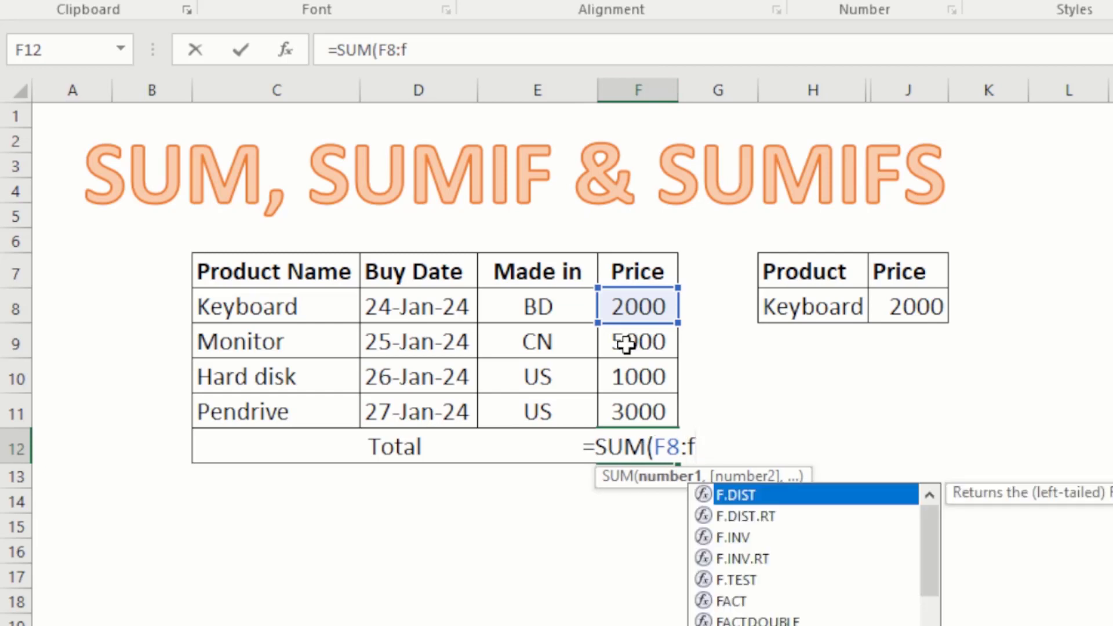
Try F100, F18 and F9 as the end cell of the SUM range, removing each row number again.
text(100)
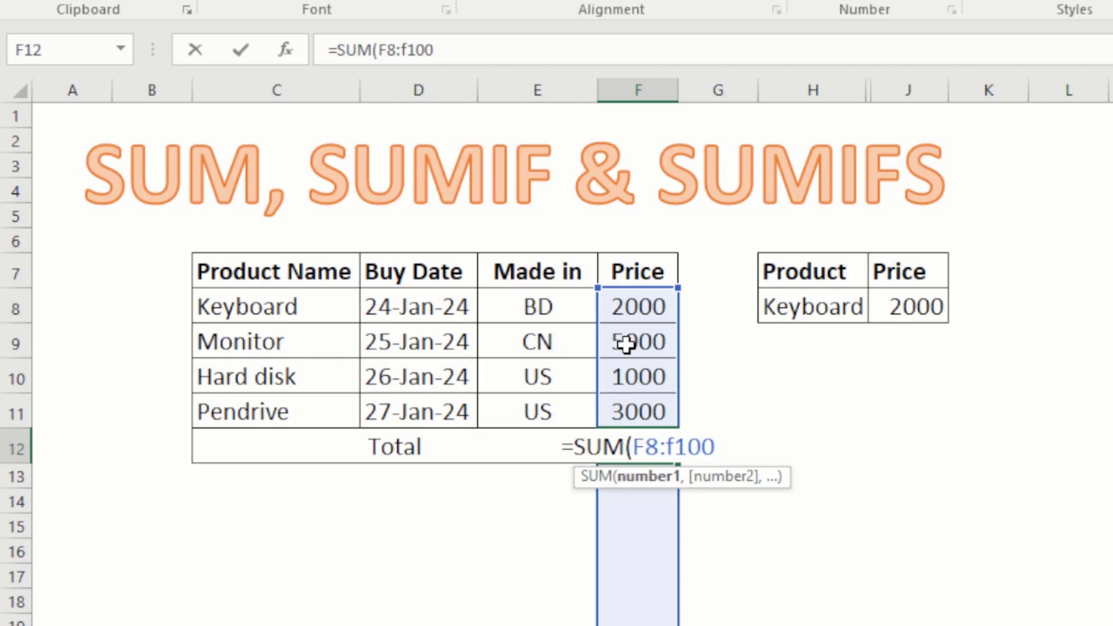
key(BackSpace)
key(BackSpace)
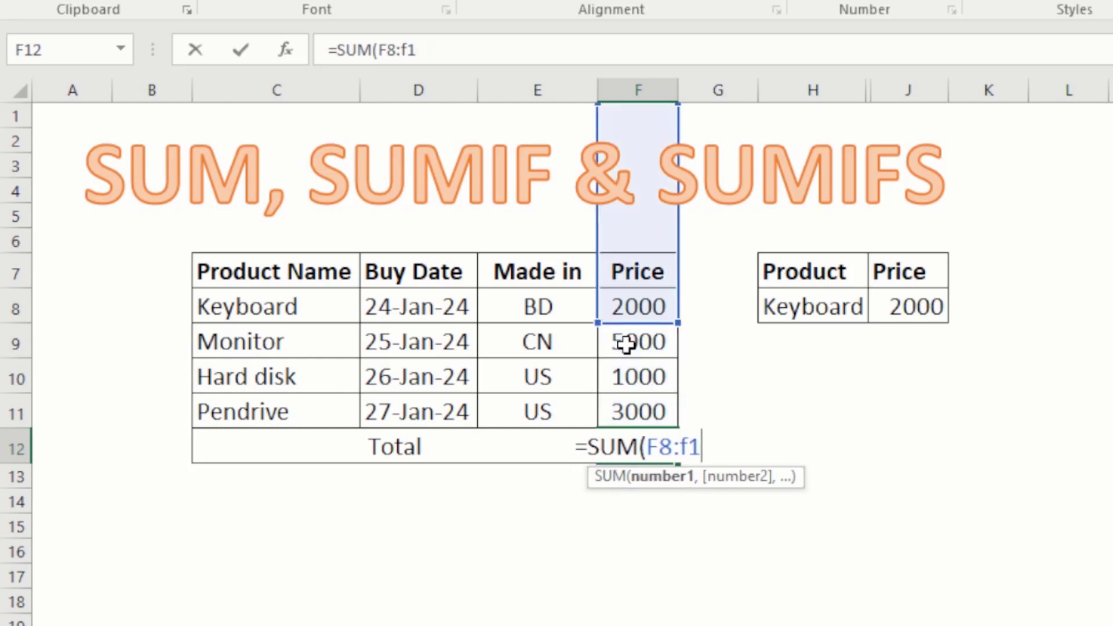
text(8)
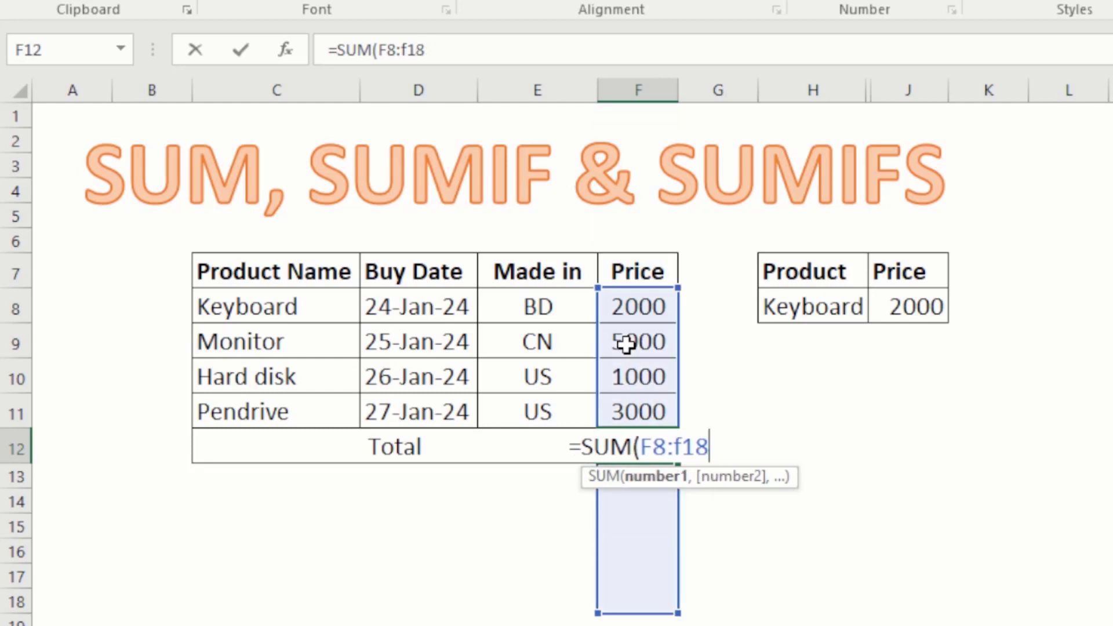
key(BackSpace)
key(BackSpace)
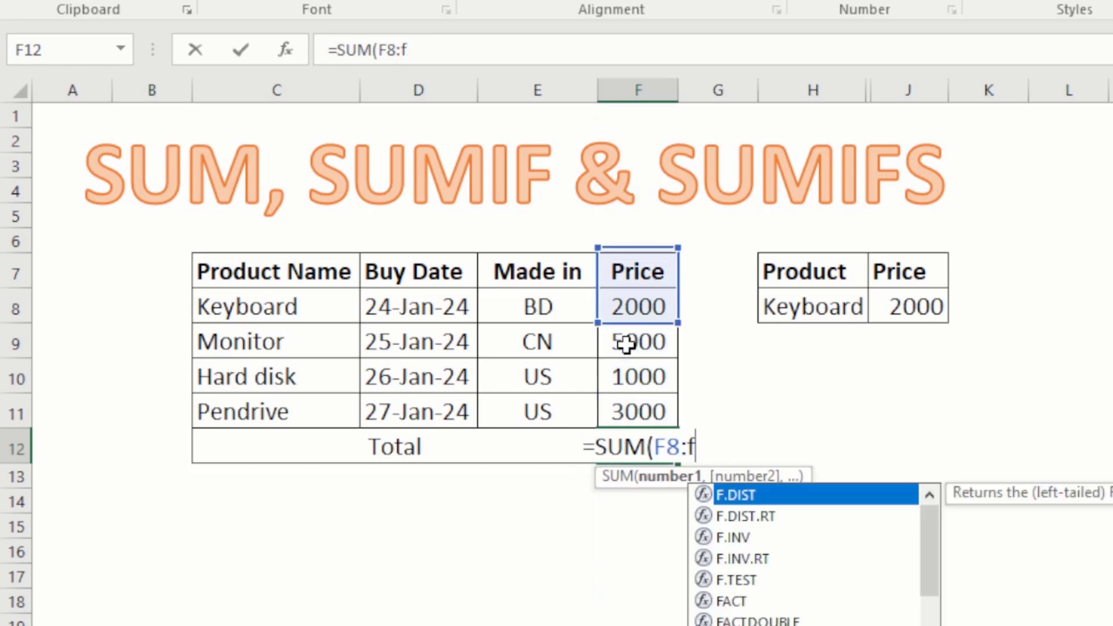
text(9)
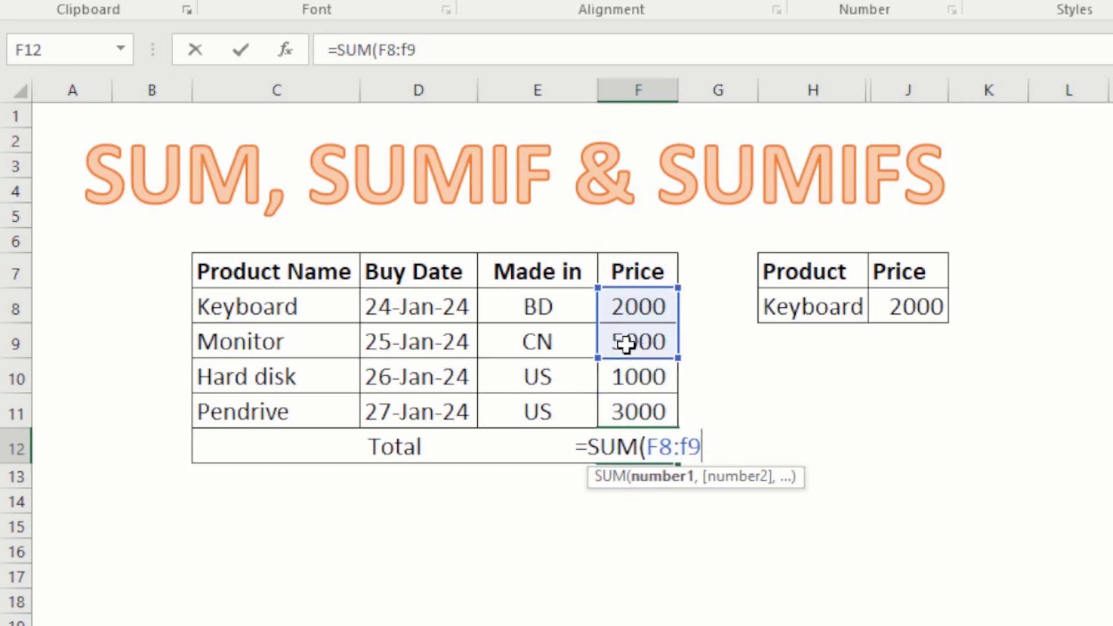
key(BackSpace)
End the SUM range at F11 and enter the finished formula =SUM(F8:F11) in F12.
text(11)
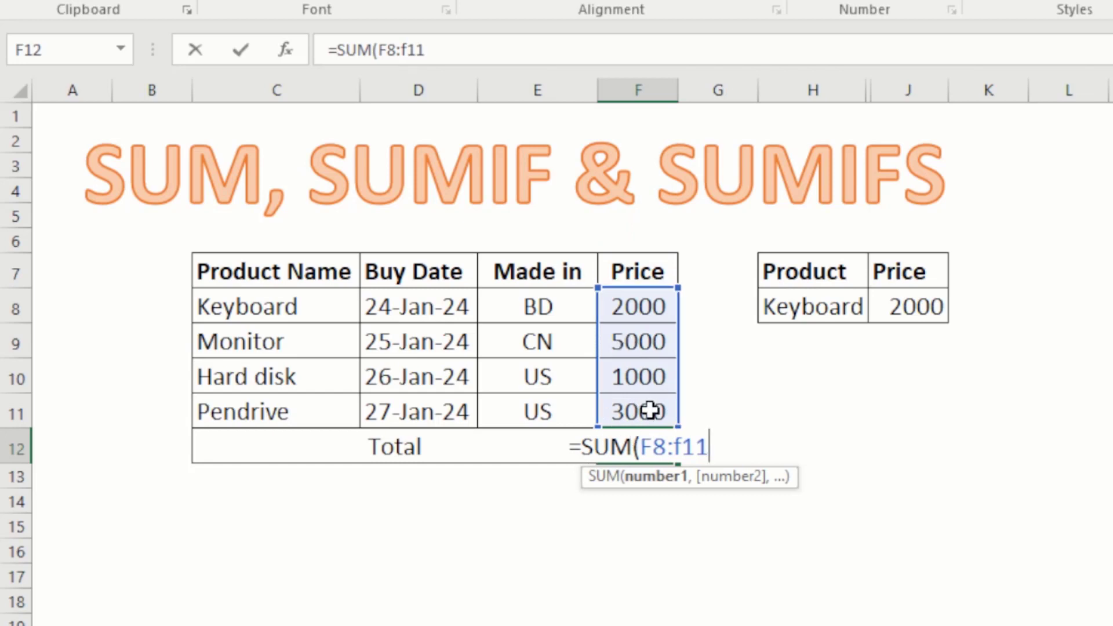
key(Return)
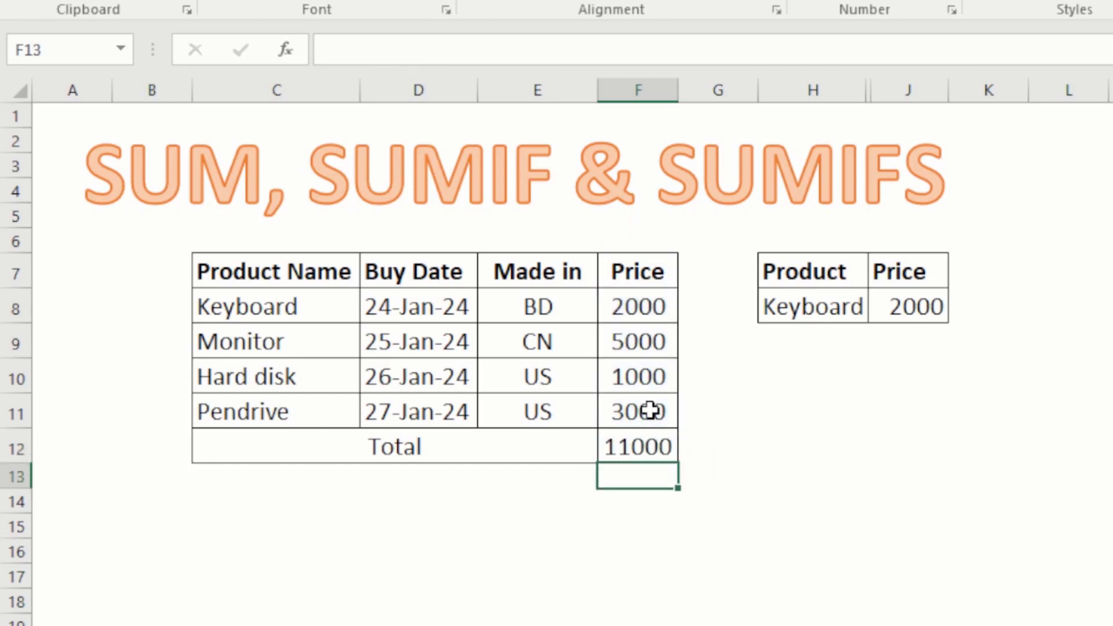
Clear the total in F12 and undo the deletion.
click(639, 452)
key(Delete)
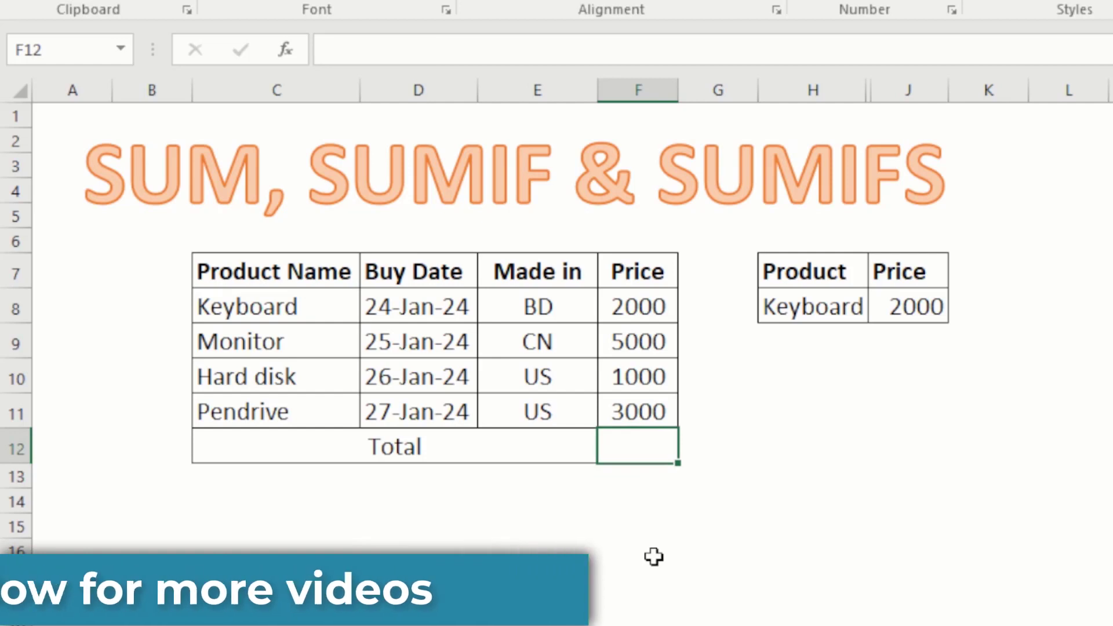
key(ctrl+z)
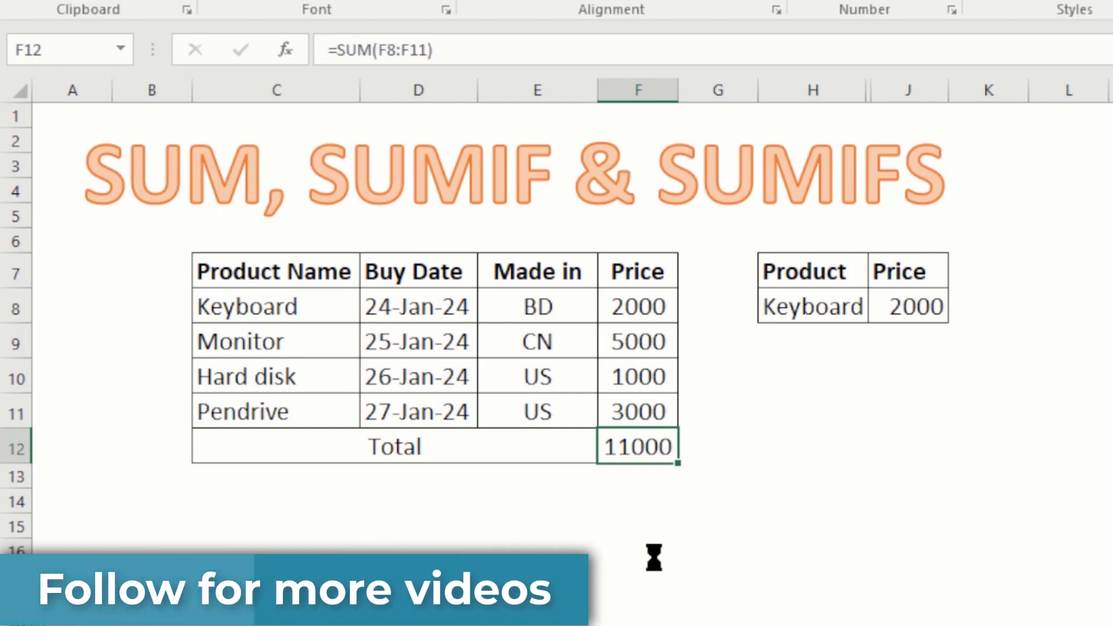
click(621, 276)
click(626, 348)
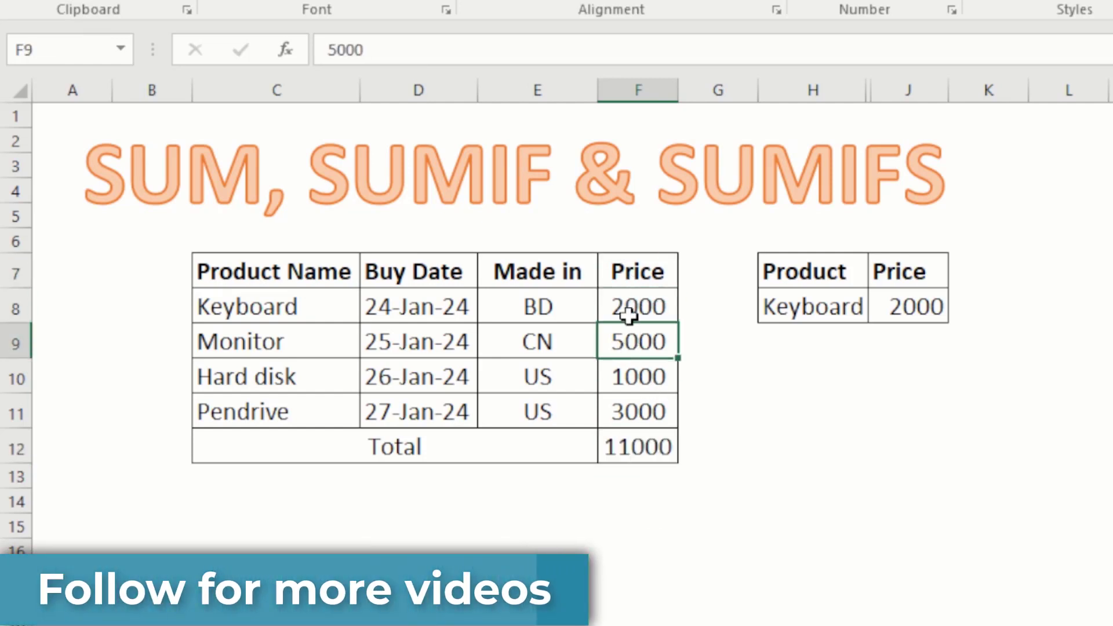
Examine the Price column, the Keyboard row, and the formulas in the lookup price cell J8 and total cell F12.
click(629, 313)
drag(629, 313, 636, 444)
click(631, 301)
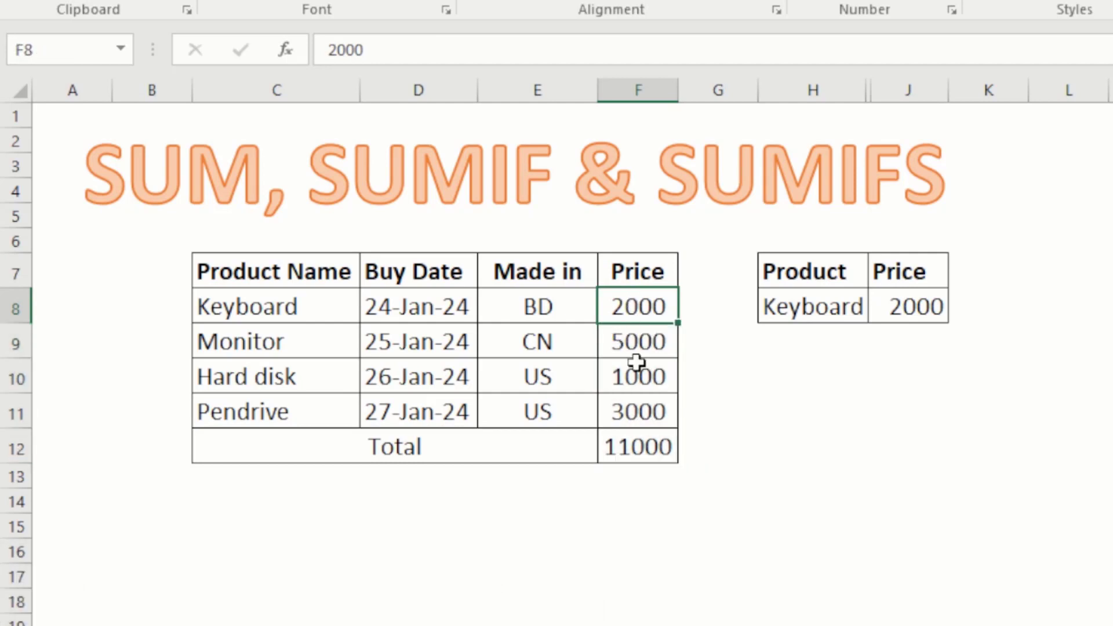
drag(637, 363, 638, 455)
click(880, 366)
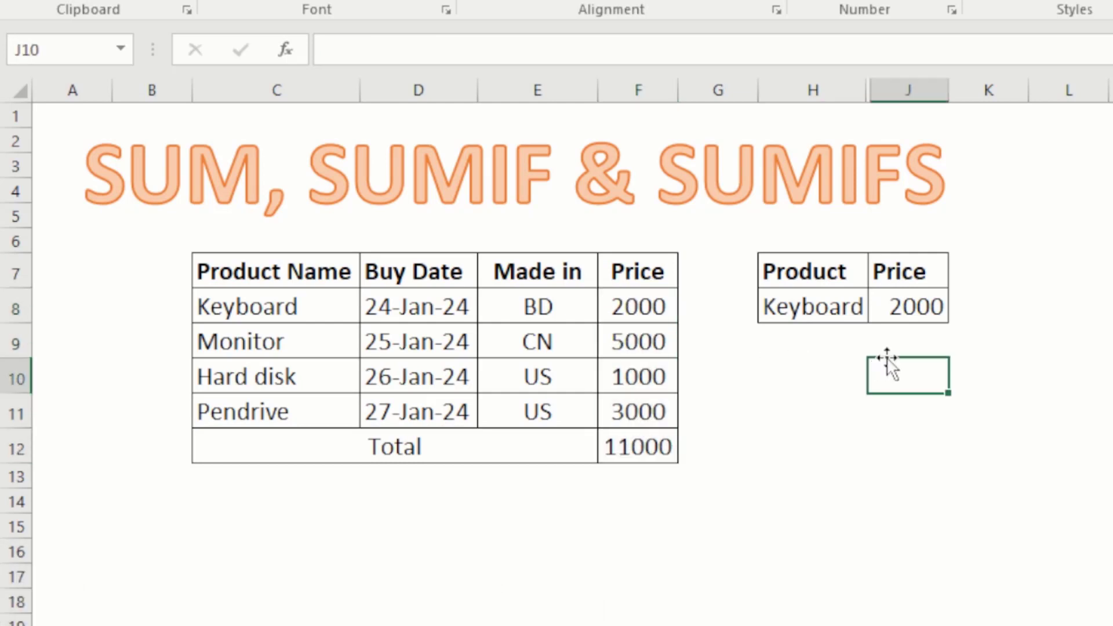
click(914, 303)
click(615, 318)
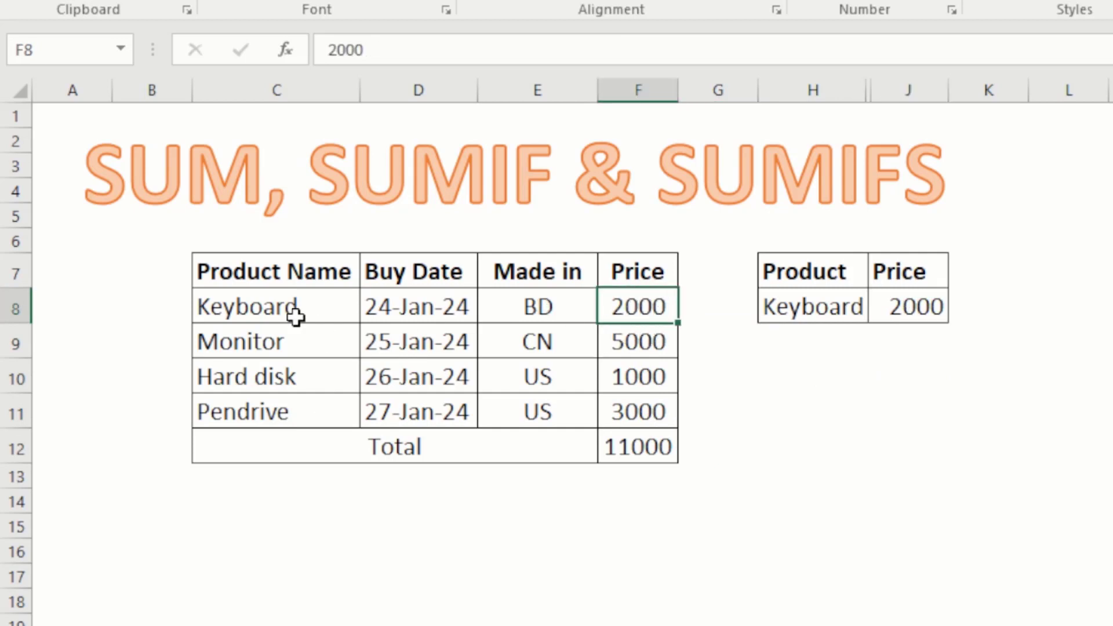
click(251, 303)
click(635, 305)
click(829, 314)
click(918, 306)
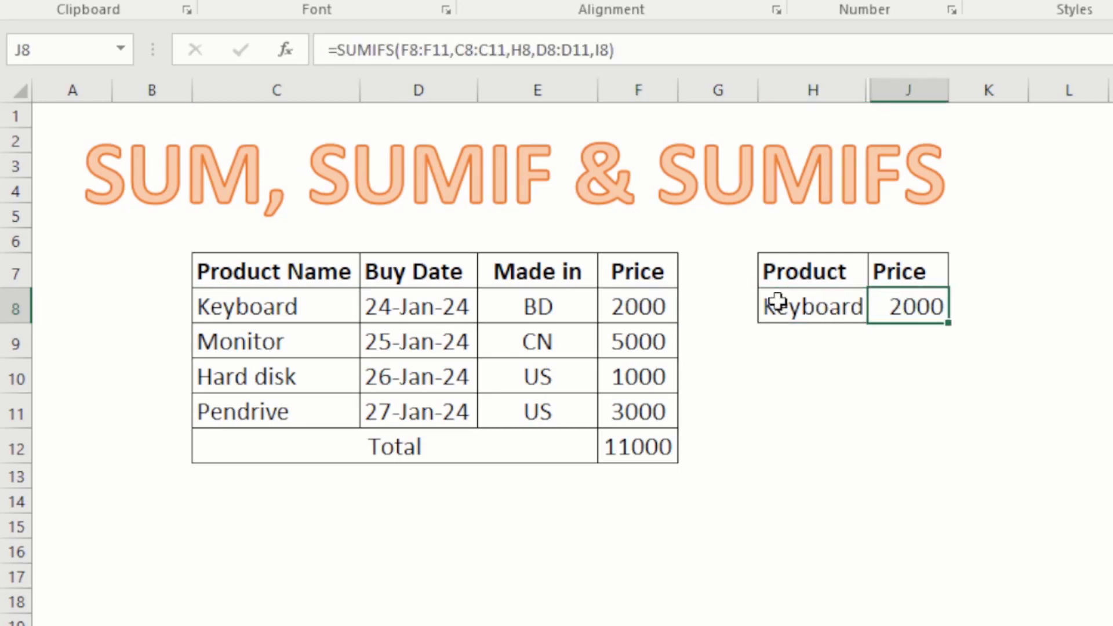
click(777, 301)
click(891, 298)
click(631, 474)
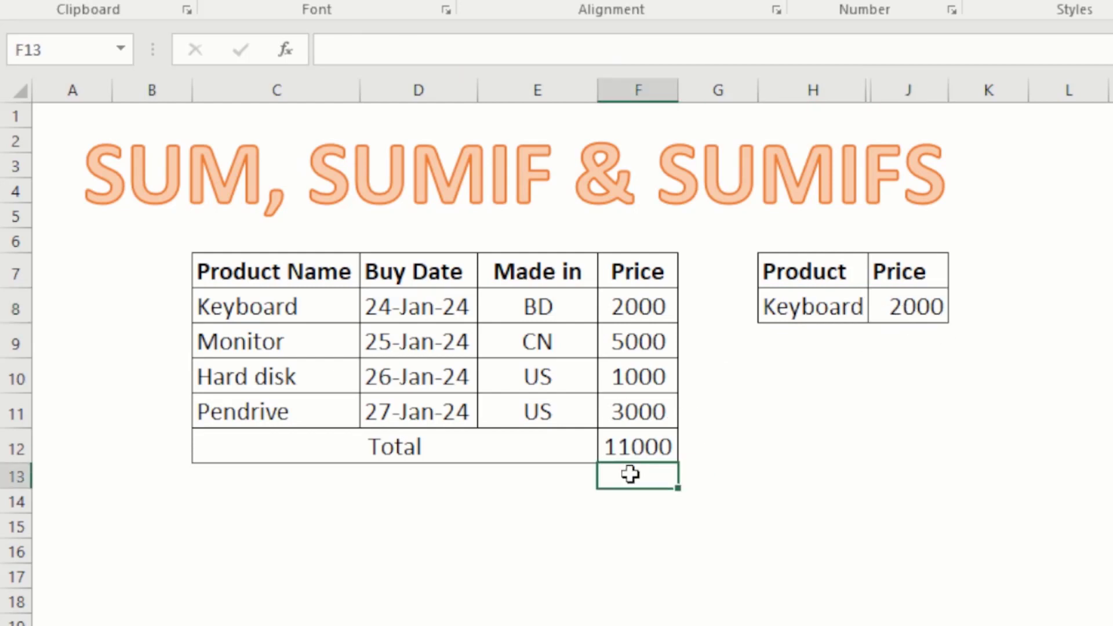
click(636, 435)
click(912, 297)
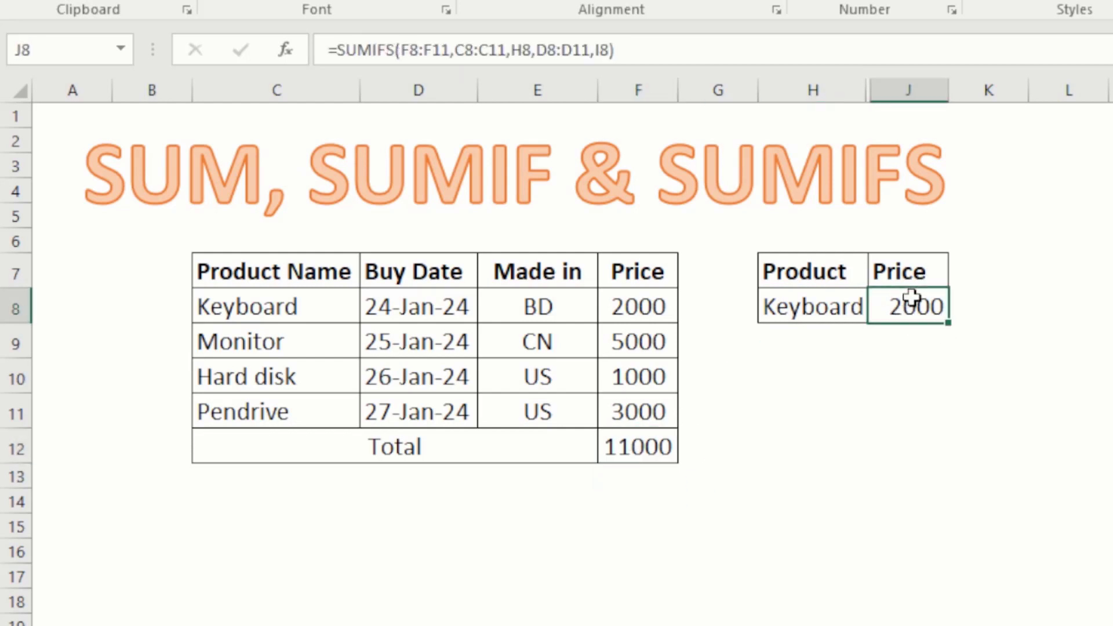
click(611, 442)
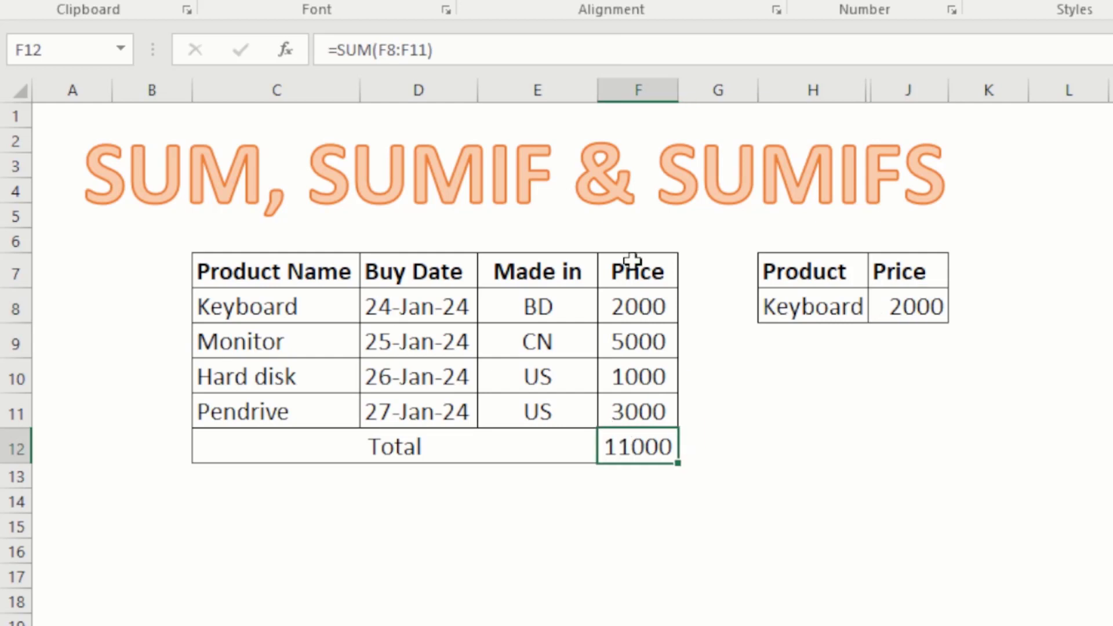
Clear the lookup price cell J8 and begin a SUMIF formula there with the product names C8:C11 as its range.
click(933, 306)
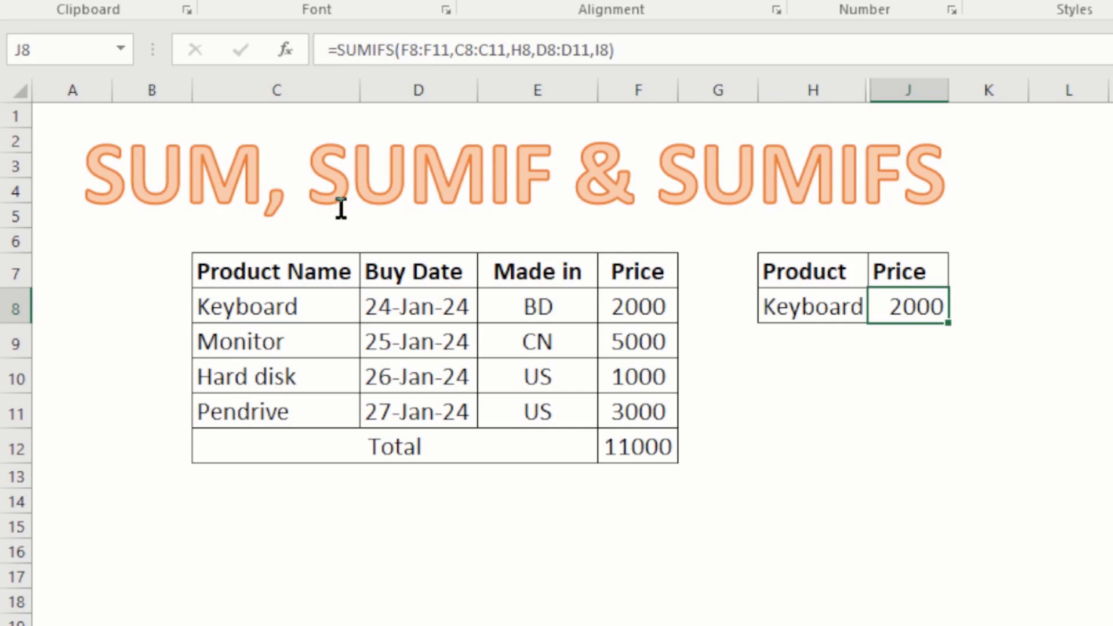
key(Delete)
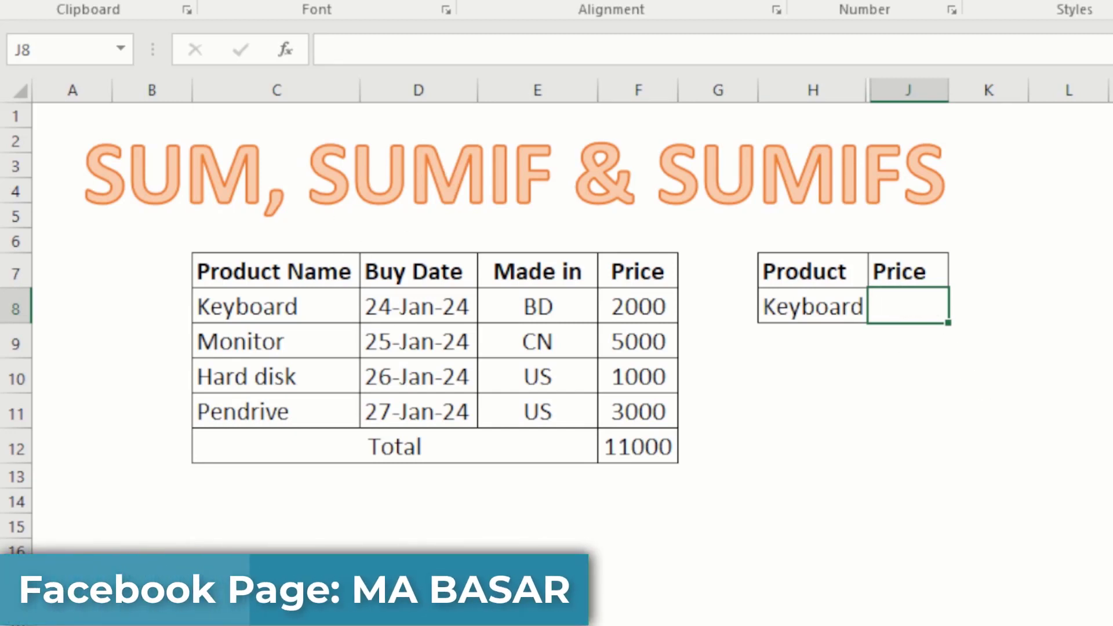
text(=sumif)
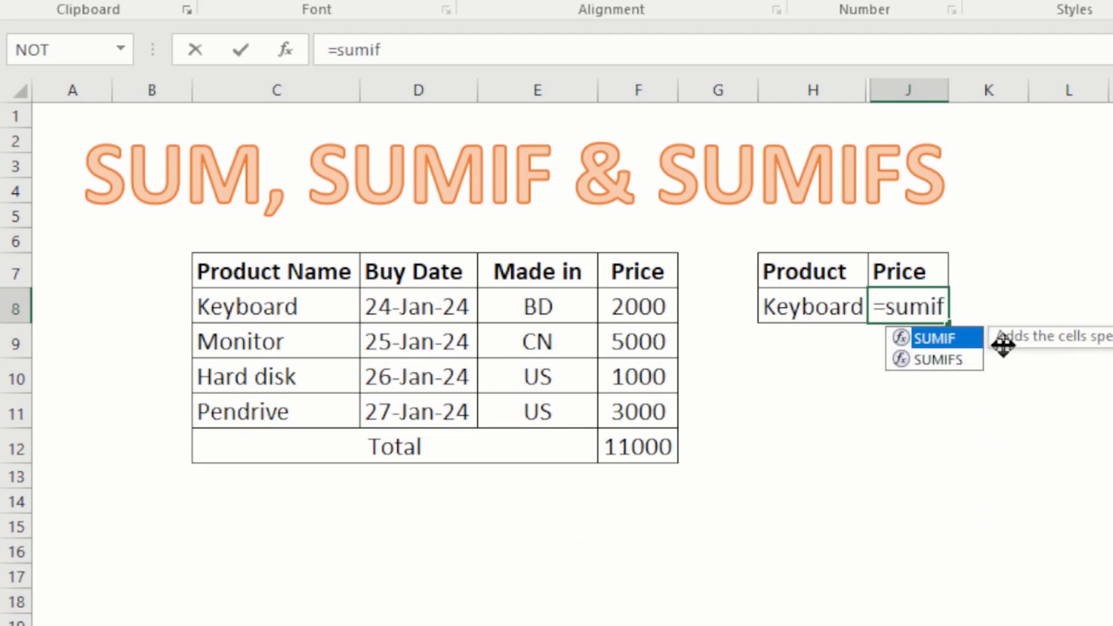
double_click(927, 342)
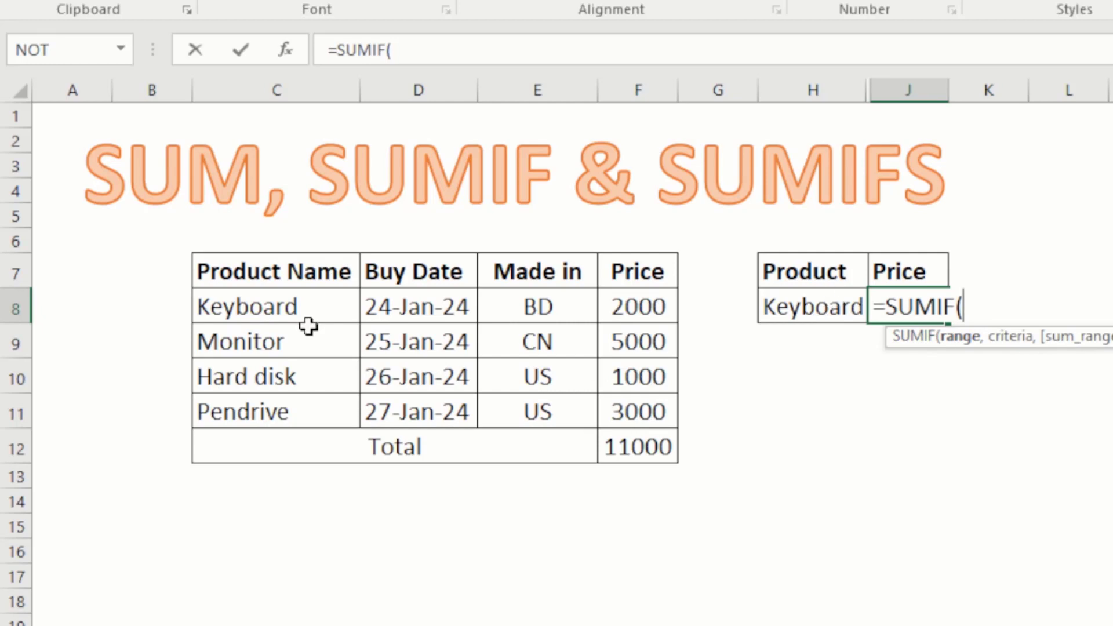
click(272, 318)
drag(271, 318, 271, 410)
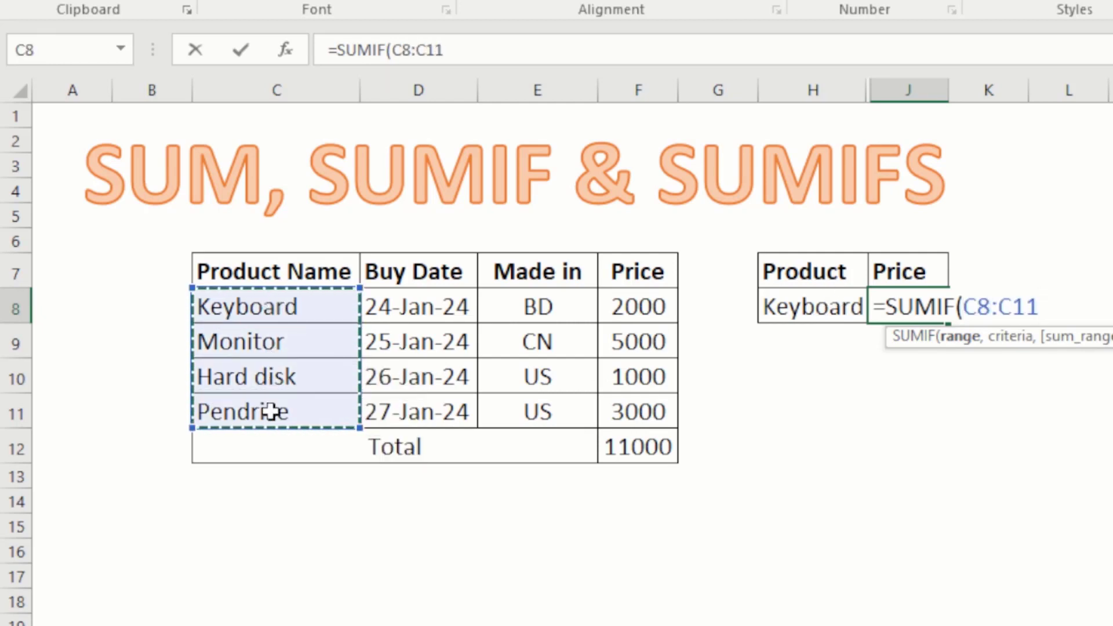
text(,)
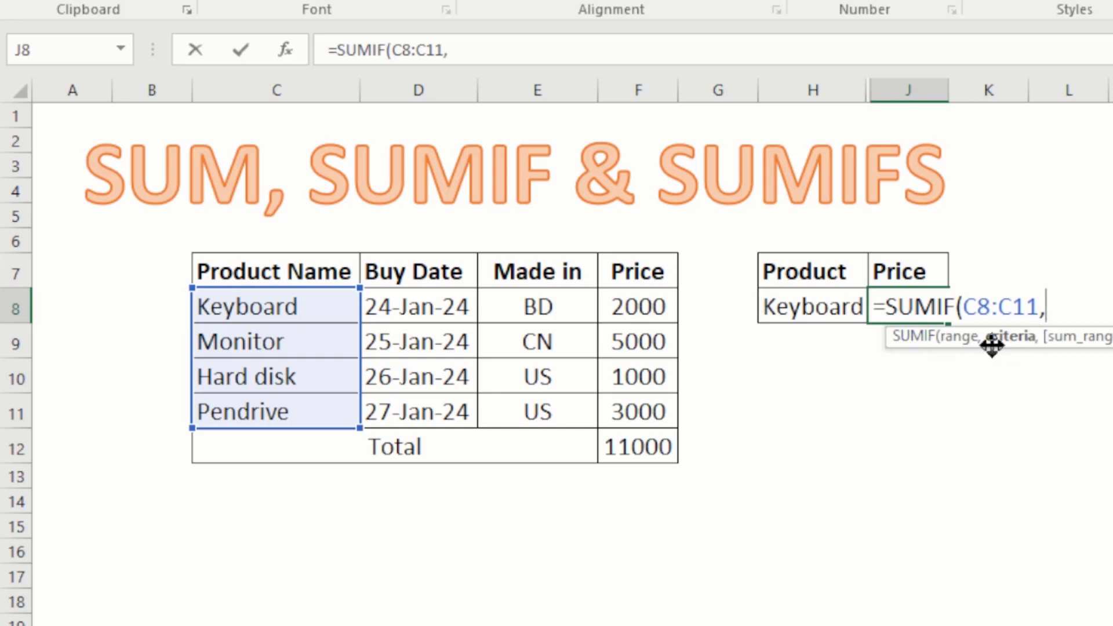
Set H8 as the criteria and F8:F11 as the sum range, enter the SUMIF formula, and compare it with the Keyboard row.
click(812, 305)
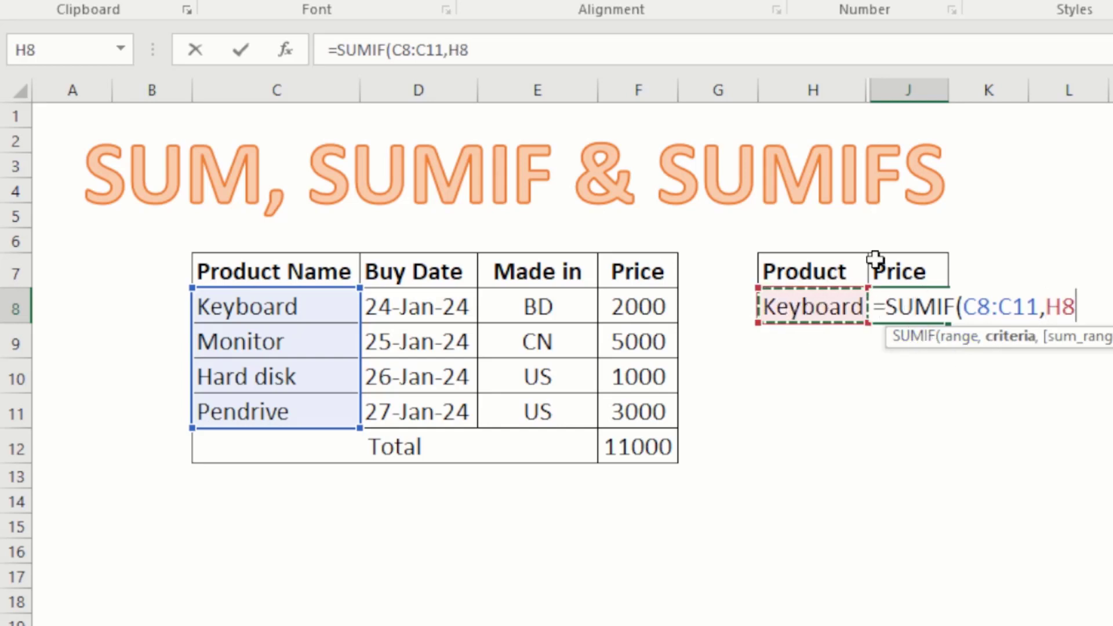
text(,)
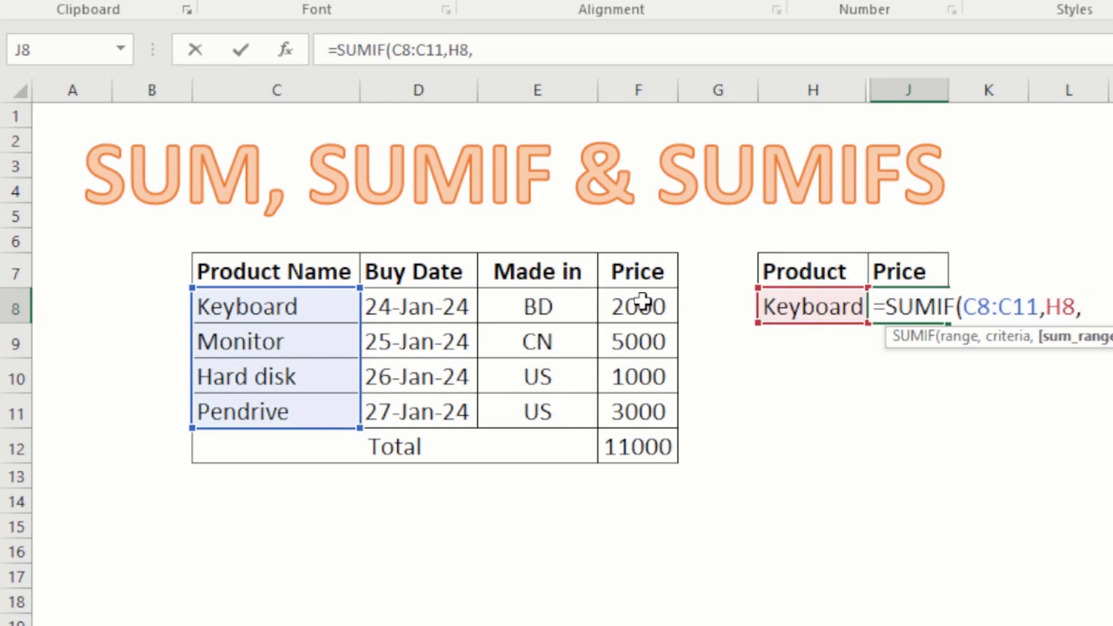
drag(638, 299, 641, 401)
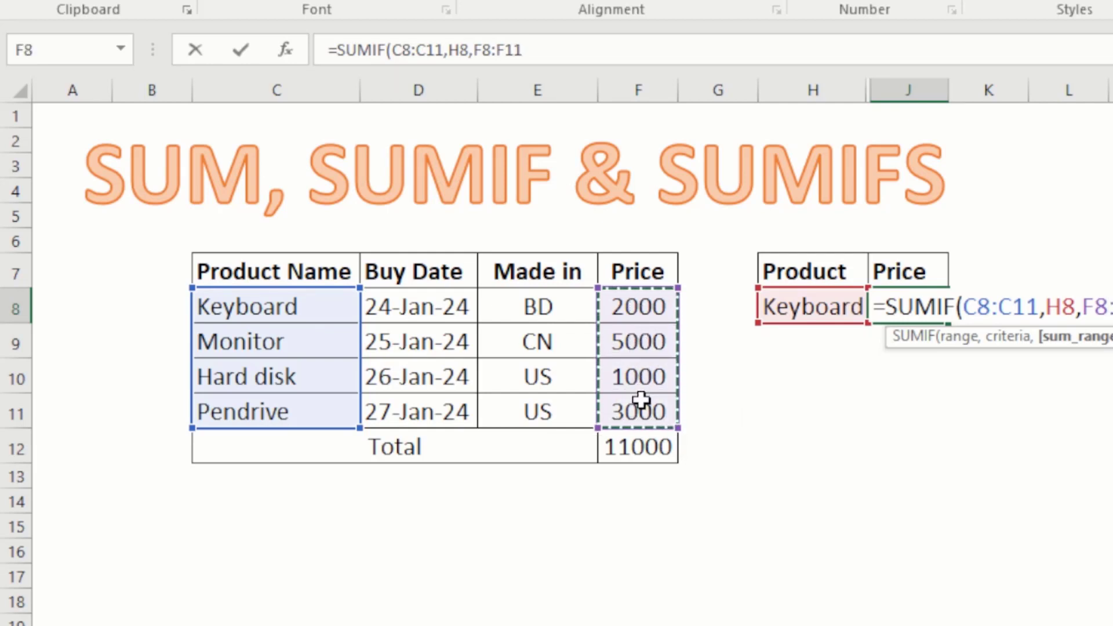
key(Return)
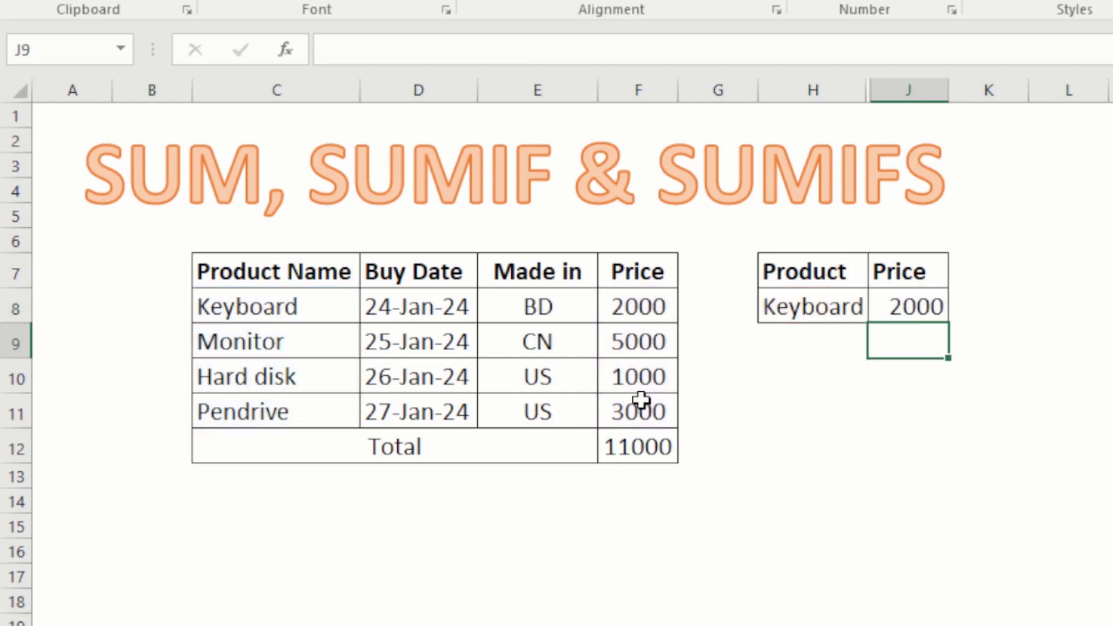
click(901, 293)
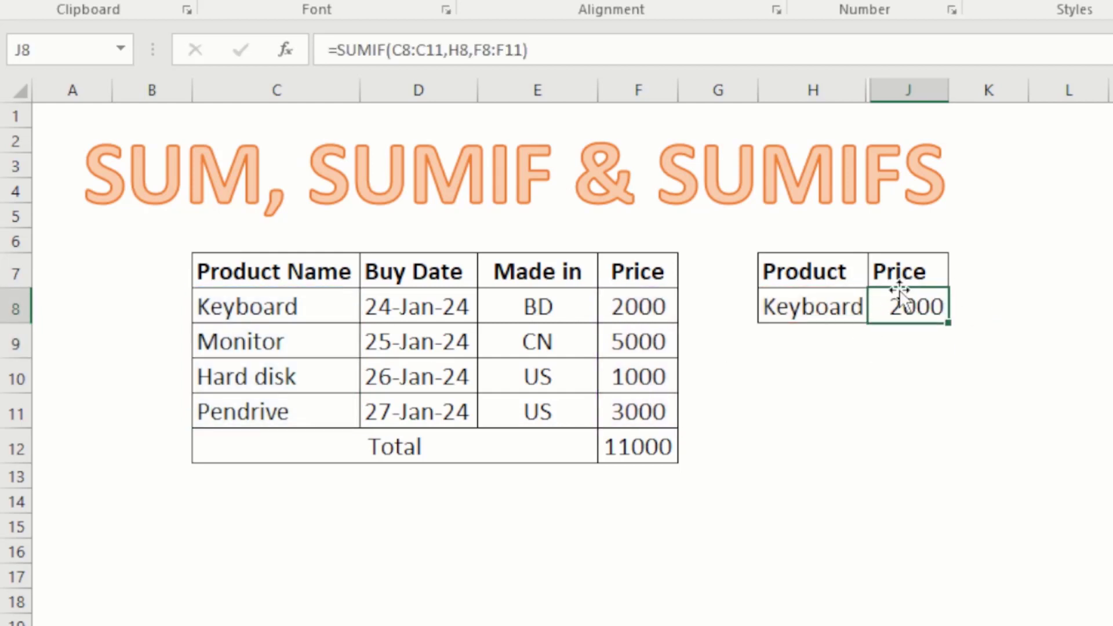
click(645, 307)
drag(250, 299, 632, 313)
Copy Monitor from C9, paste it as a value into lookup cell H8, and compare J8 with the Monitor price.
click(288, 340)
key(ctrl+c)
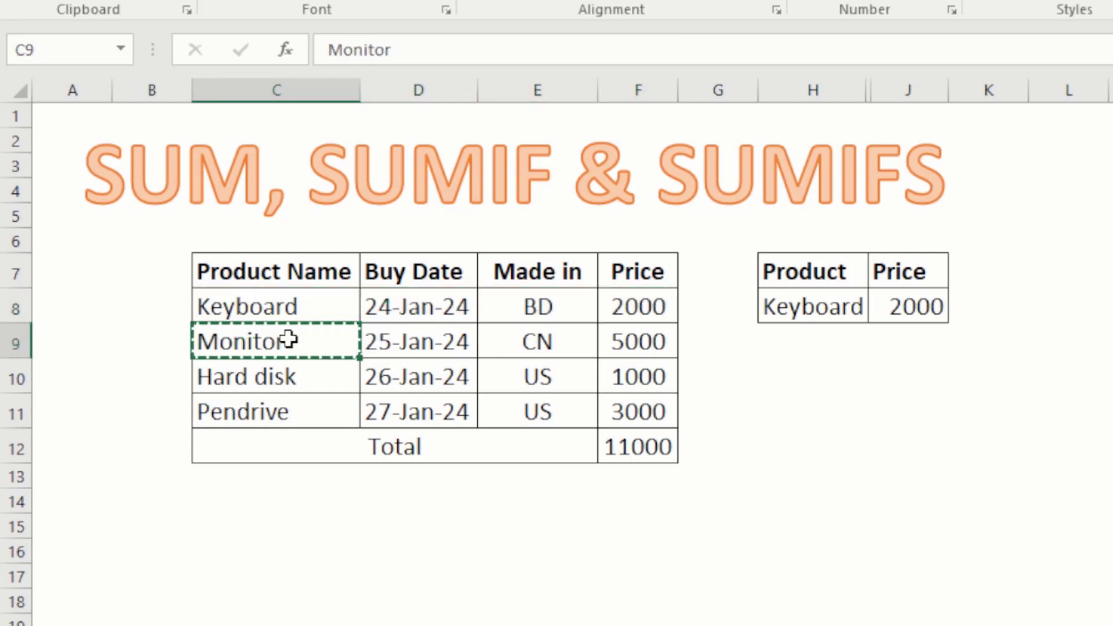
click(771, 311)
right_click(771, 310)
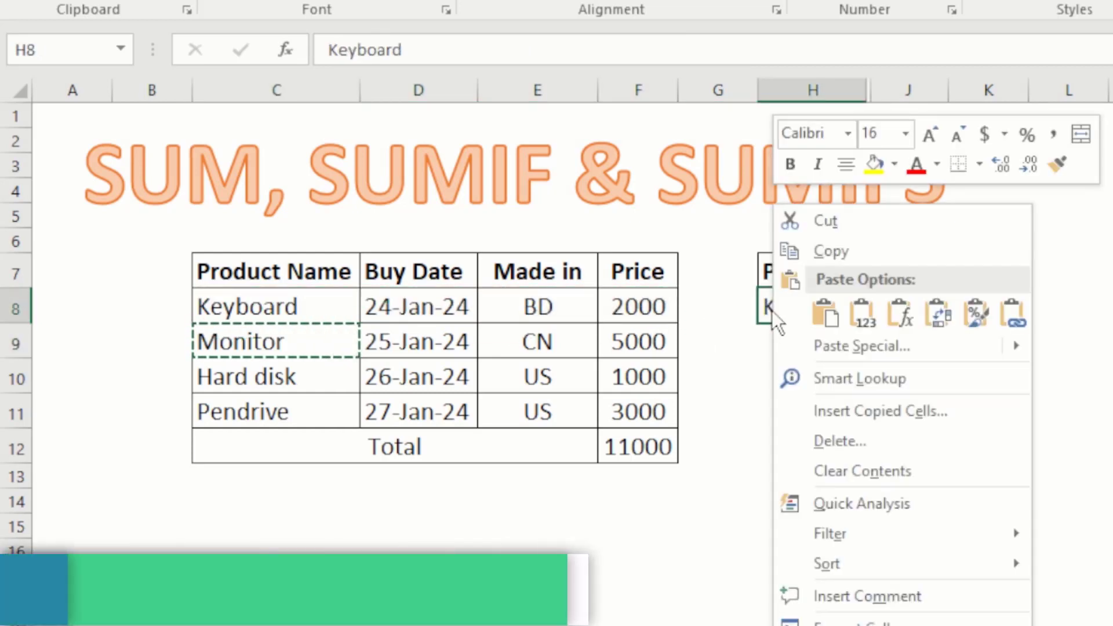
click(869, 316)
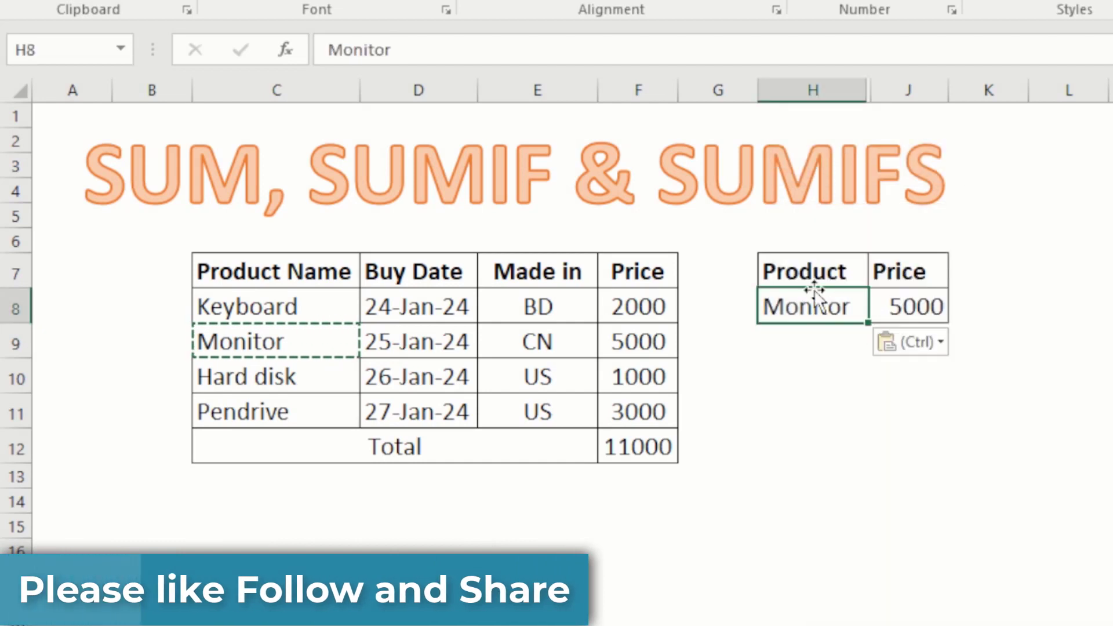
click(898, 307)
click(638, 336)
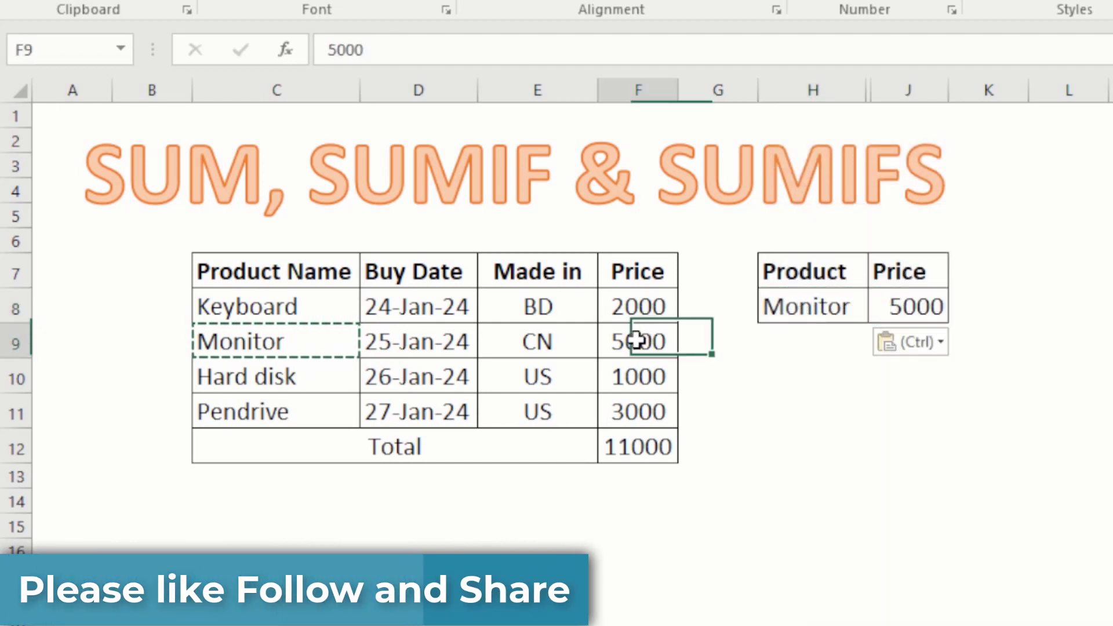
Change the lookup product in H8 to Hard disk and compare the SUMIF result in J8 with the Hard disk price.
click(291, 376)
click(814, 295)
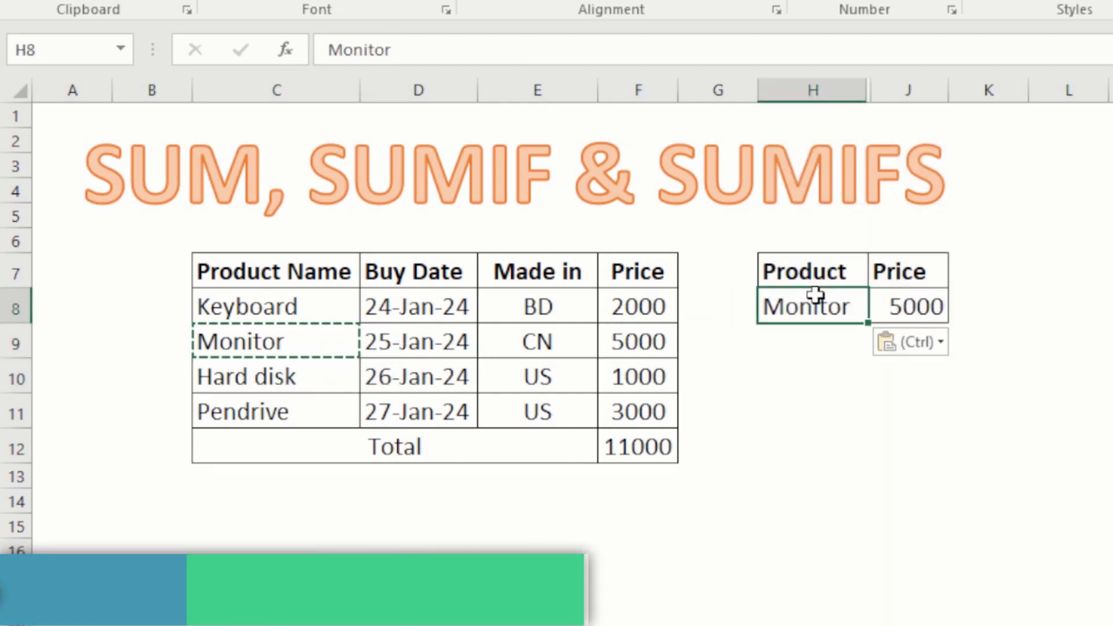
text(Ha)
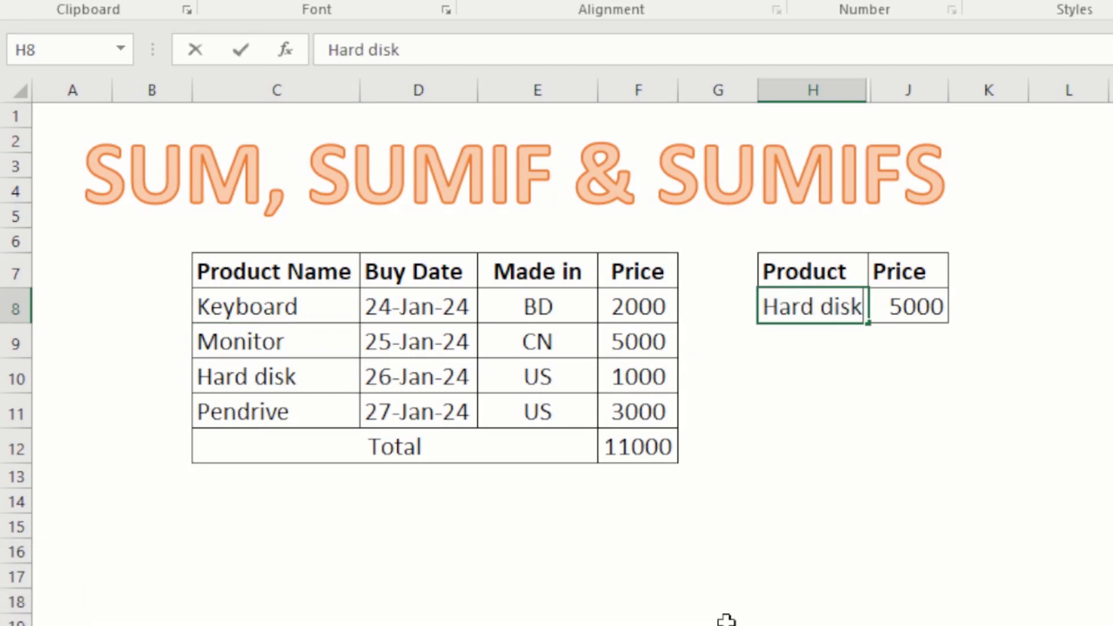
text(rd disk)
key(Return)
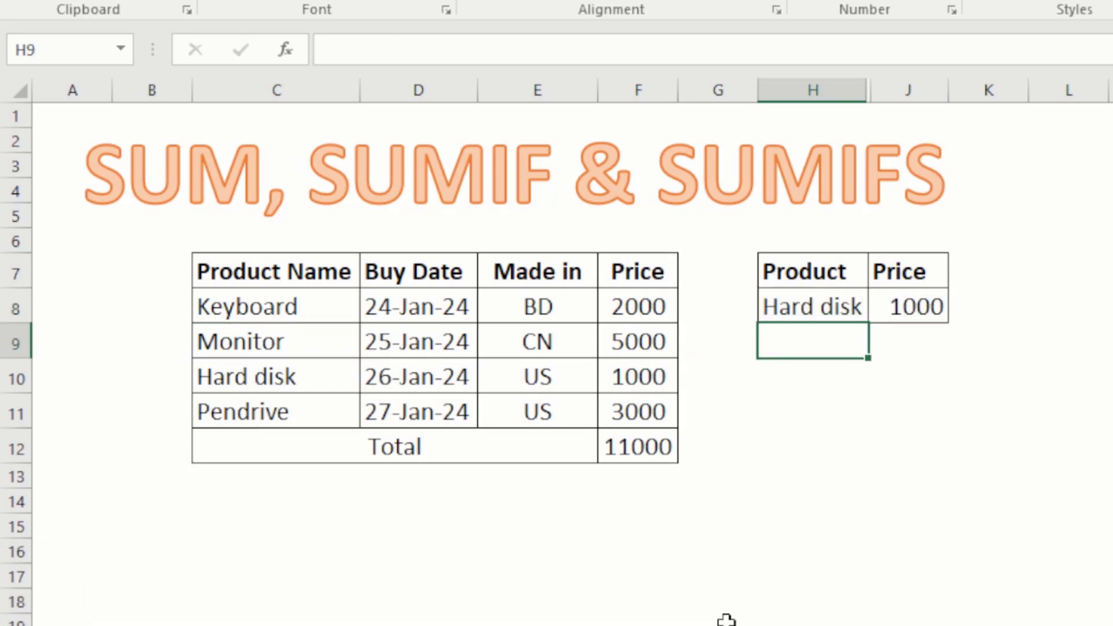
click(938, 314)
click(628, 389)
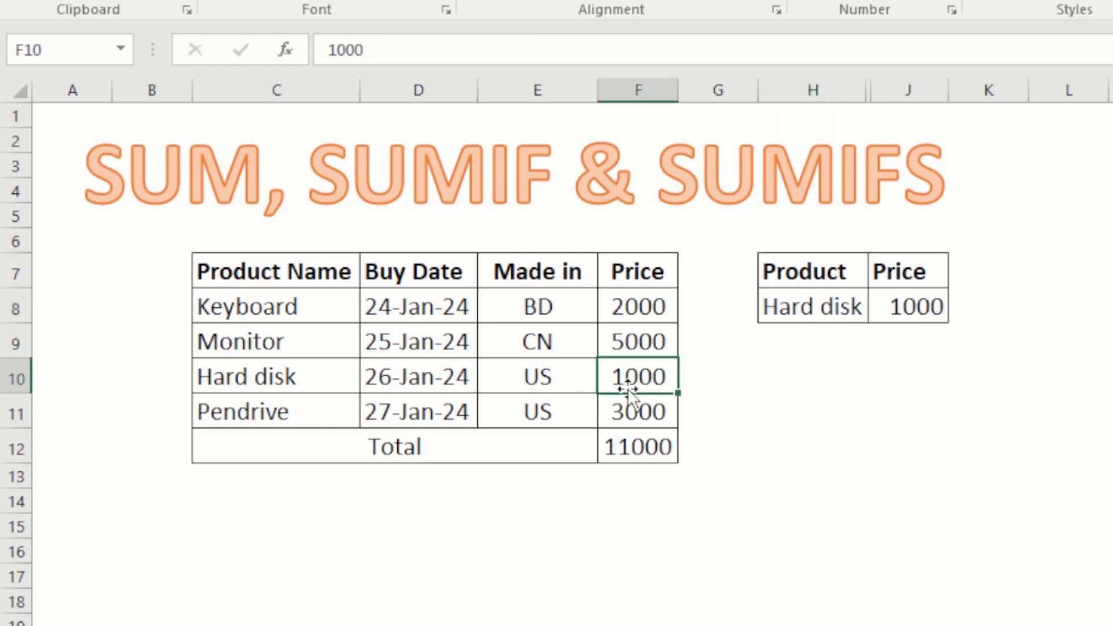
click(795, 316)
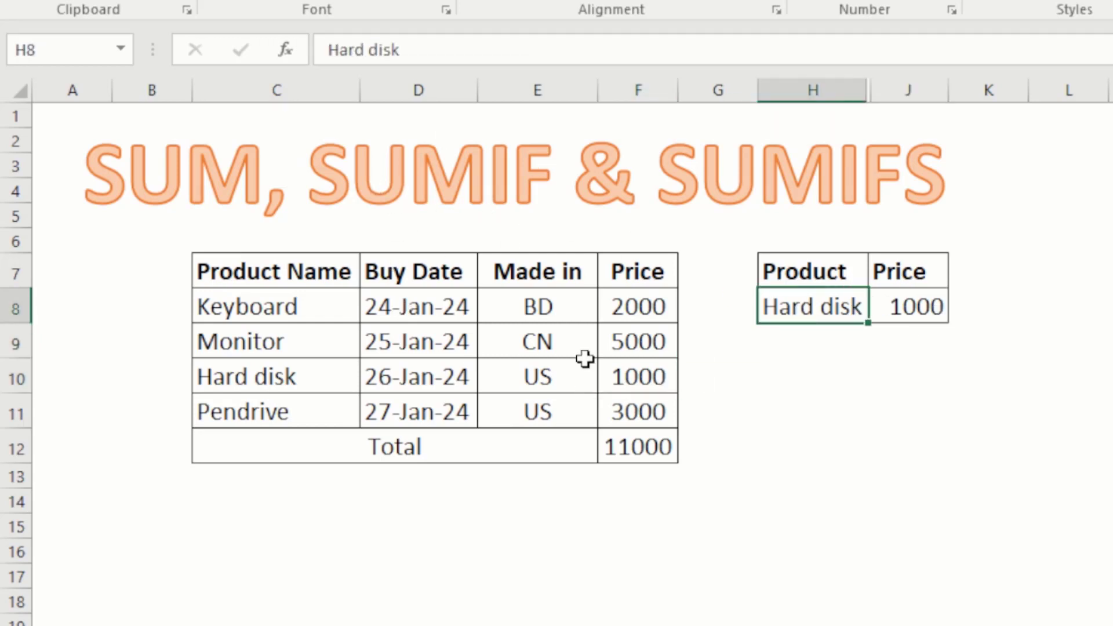
click(916, 302)
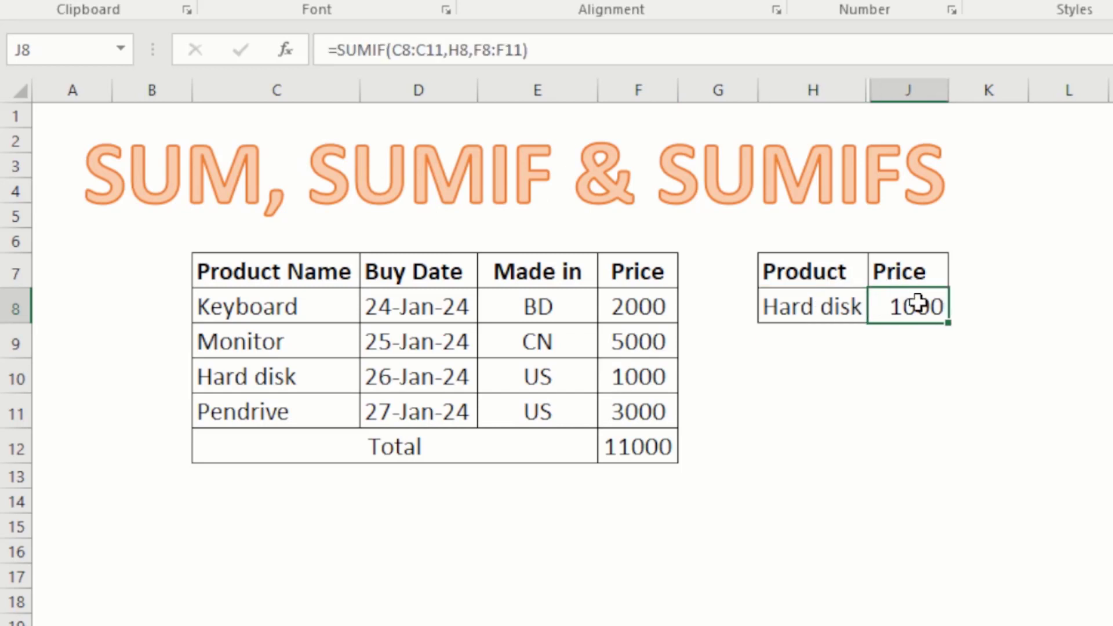
click(836, 311)
click(911, 309)
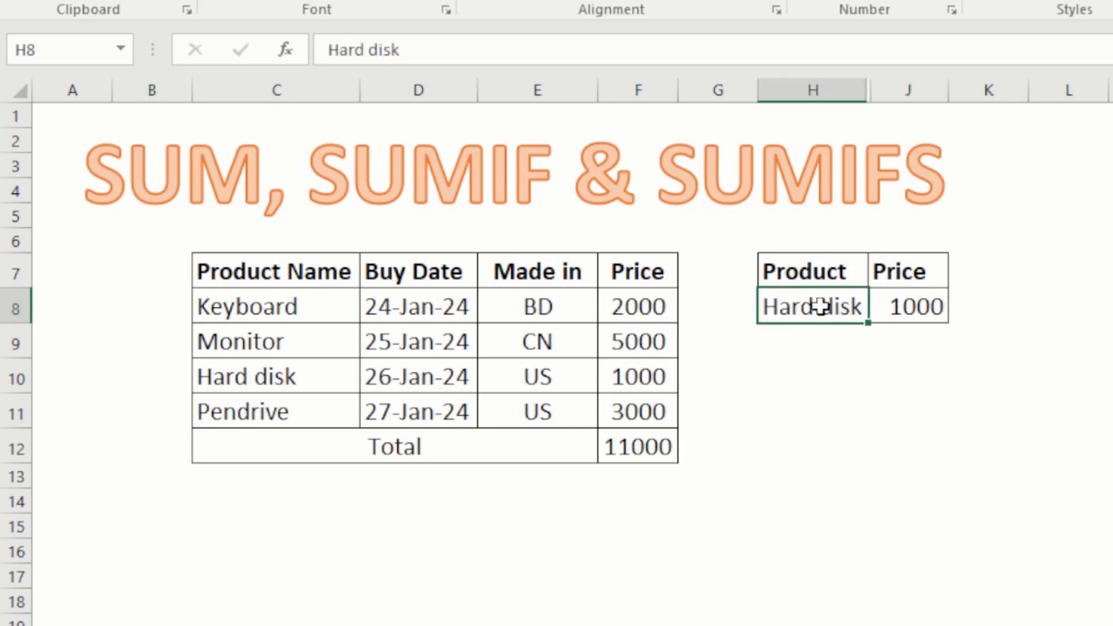
Unhide column I between H and J, widen it to fit the date, and review the lookup row's cells.
drag(882, 79, 845, 78)
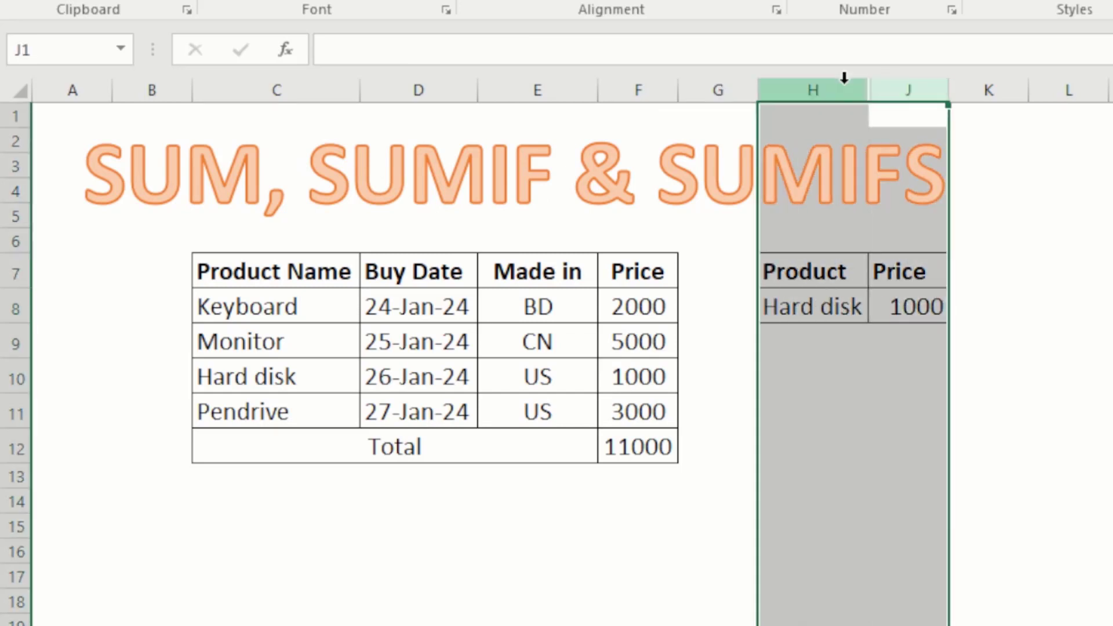
right_click(846, 87)
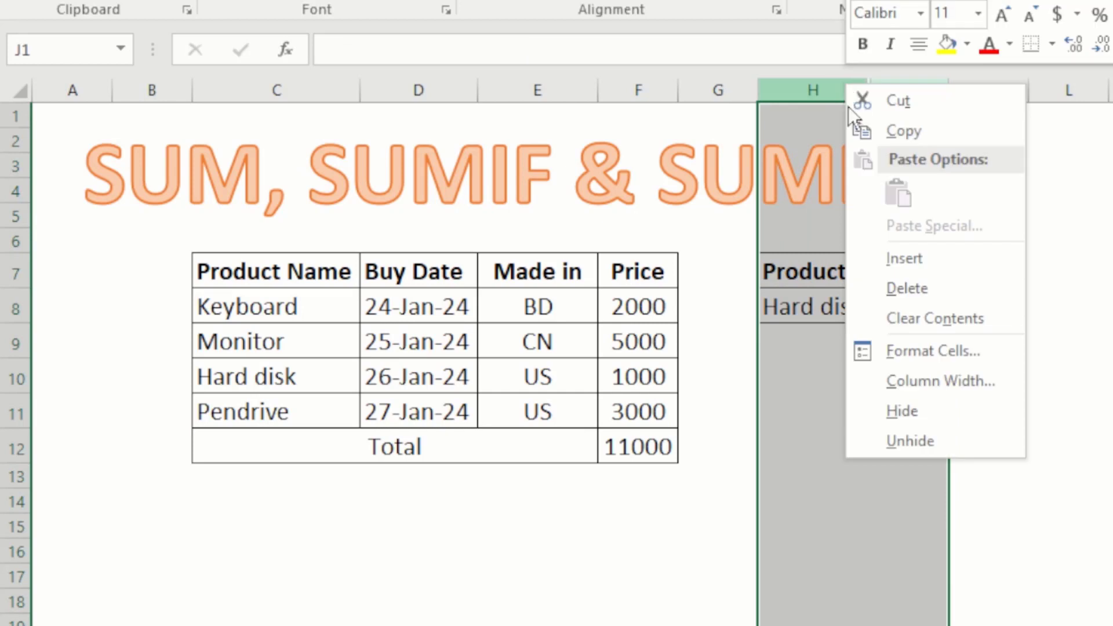
click(924, 429)
click(915, 306)
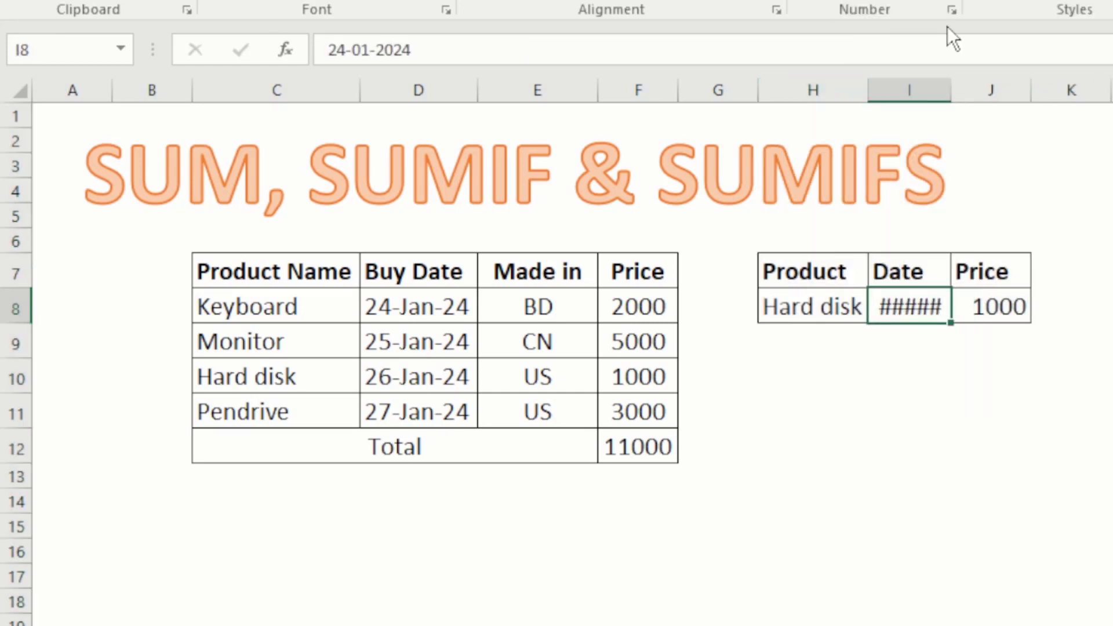
drag(952, 86, 984, 87)
click(382, 339)
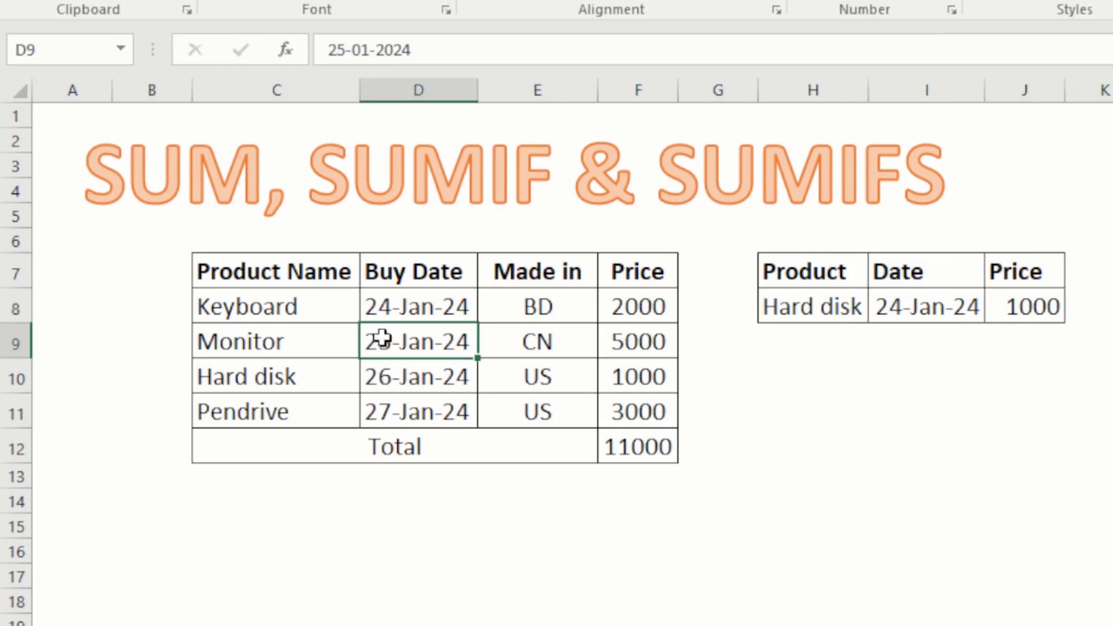
click(915, 301)
click(786, 317)
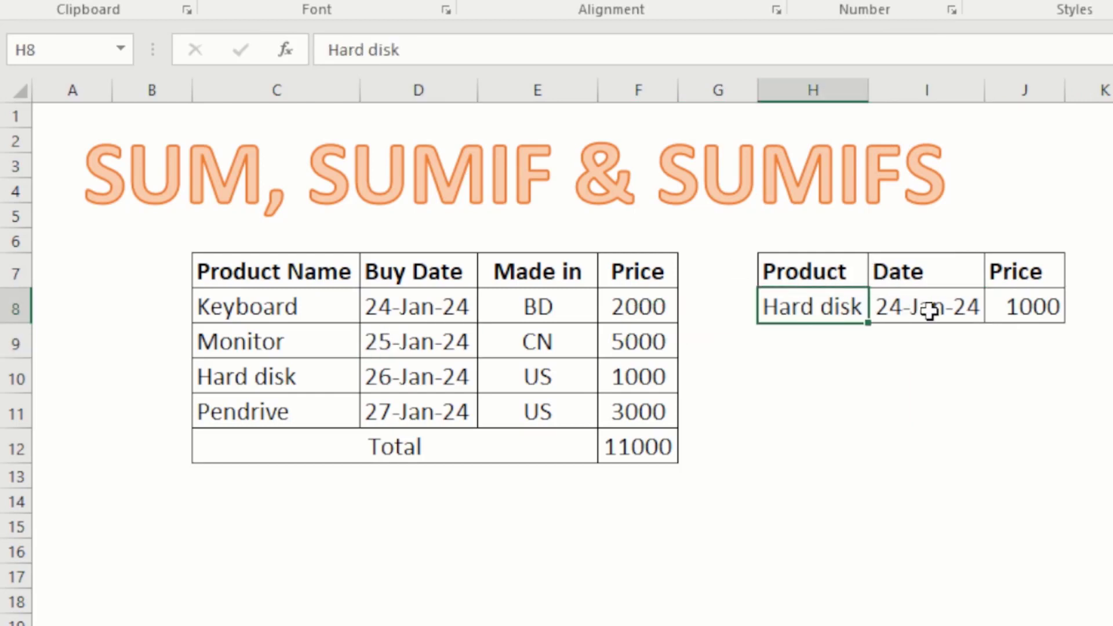
click(922, 307)
click(1038, 305)
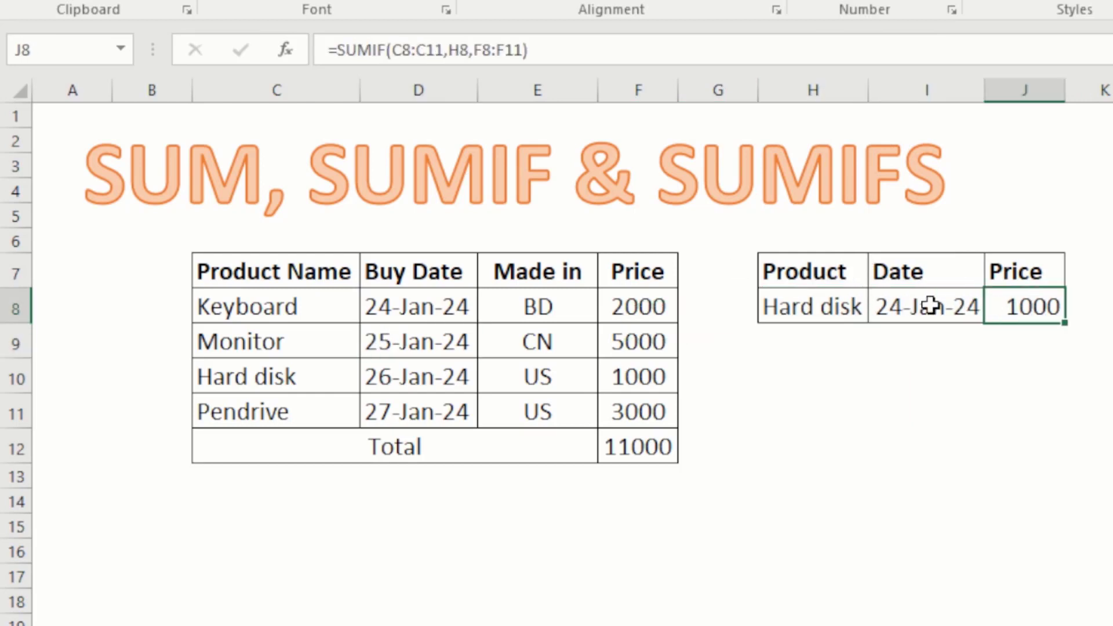
Examine the lookup row's product in H8, date in I8 and SUMIF result in J8.
click(838, 311)
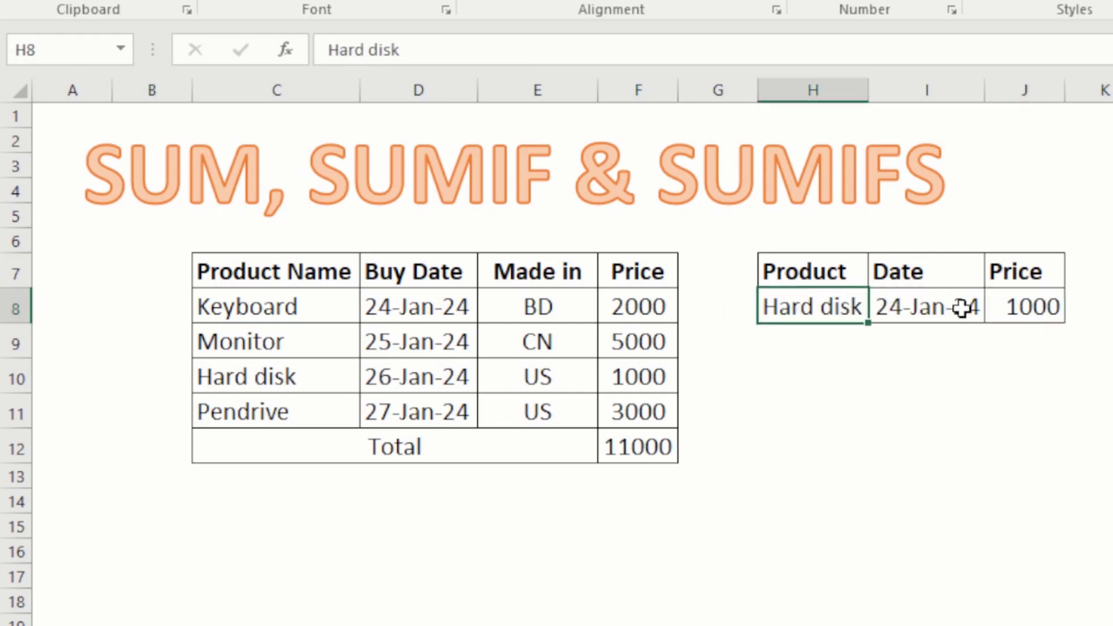
click(912, 308)
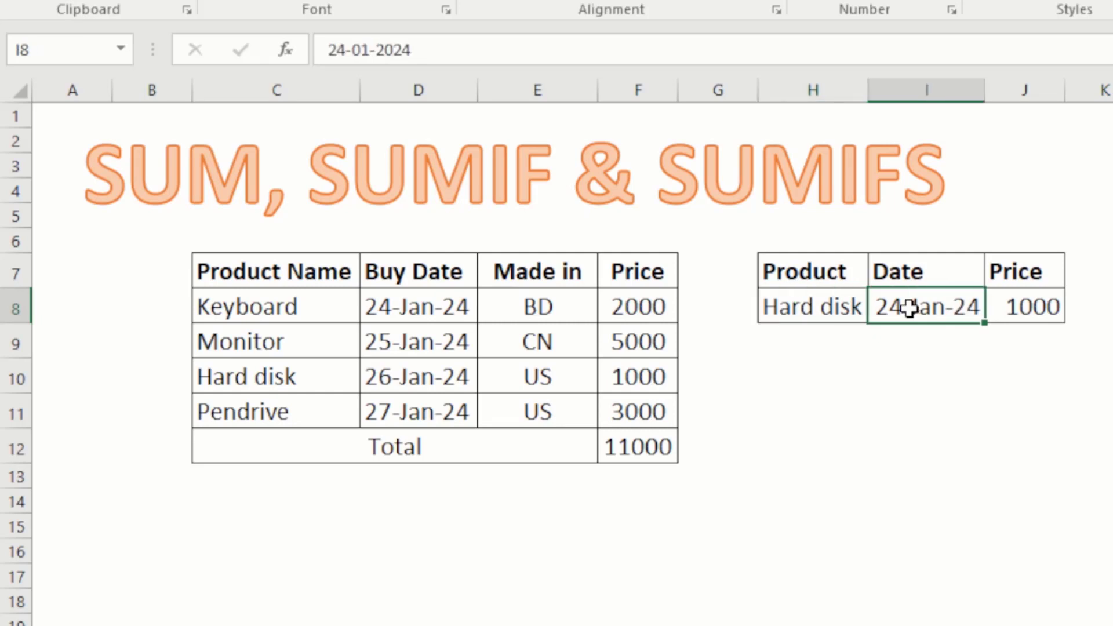
click(823, 308)
click(910, 310)
click(812, 304)
click(916, 304)
click(1035, 303)
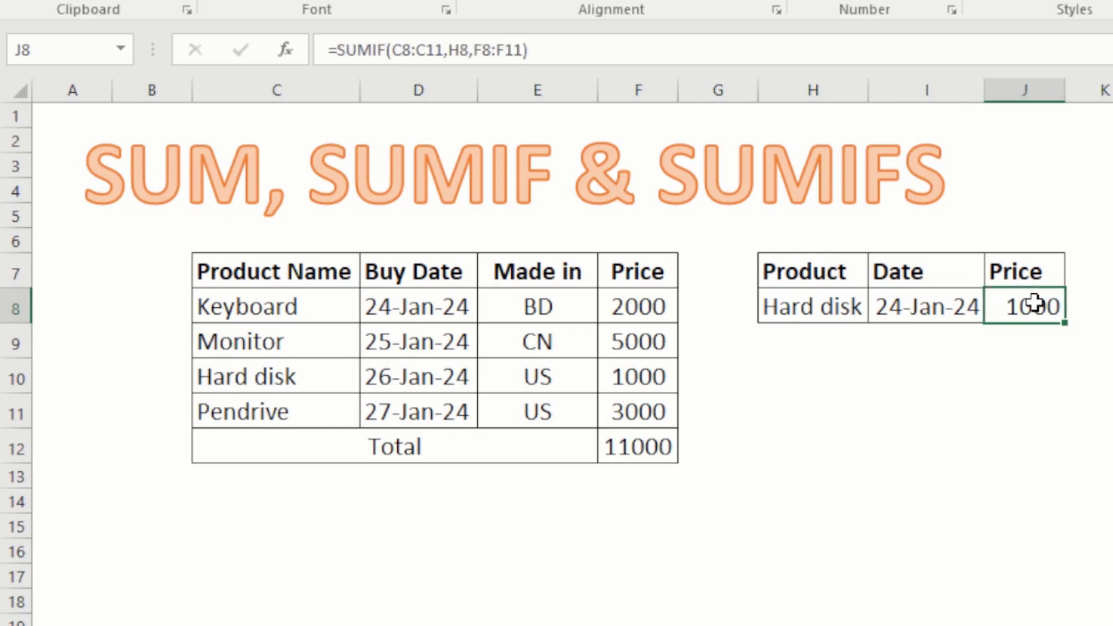
Remove the SUMIF arguments from the formula in J8 and start a SUMIFS function in their place.
click(592, 49)
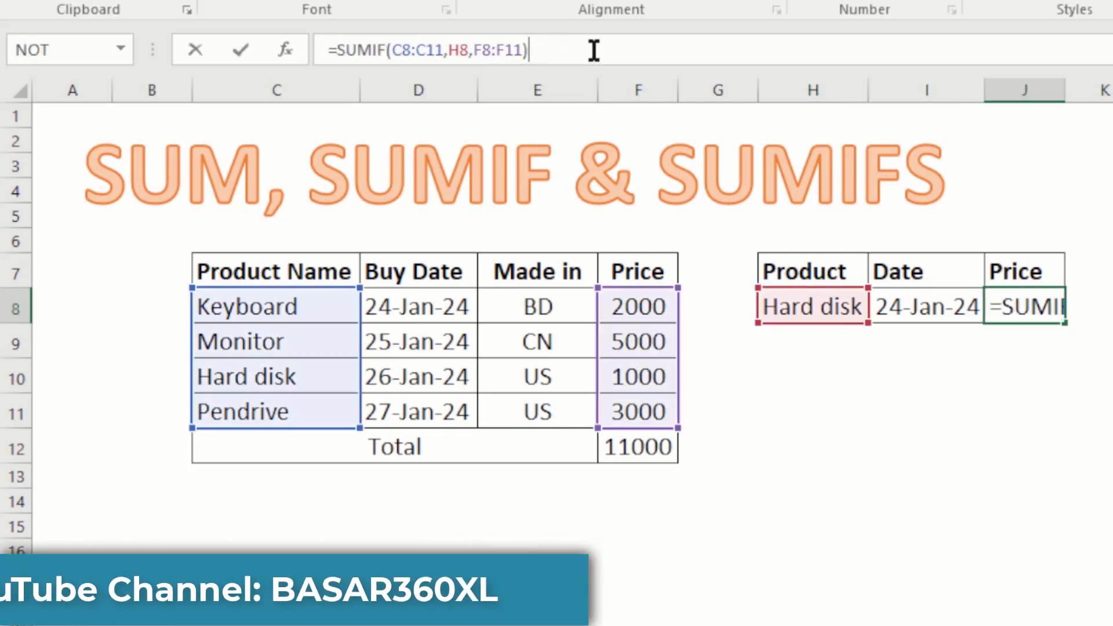
key(BackSpace)
key(BackSpace)
key(BackSpace)
key(BackSpace)
key(BackSpace)
key(BackSpace)
key(BackSpace)
key(BackSpace)
key(BackSpace)
key(BackSpace)
key(BackSpace)
key(BackSpace)
key(BackSpace)
key(BackSpace)
key(BackSpace)
key(BackSpace)
key(BackSpace)
key(BackSpace)
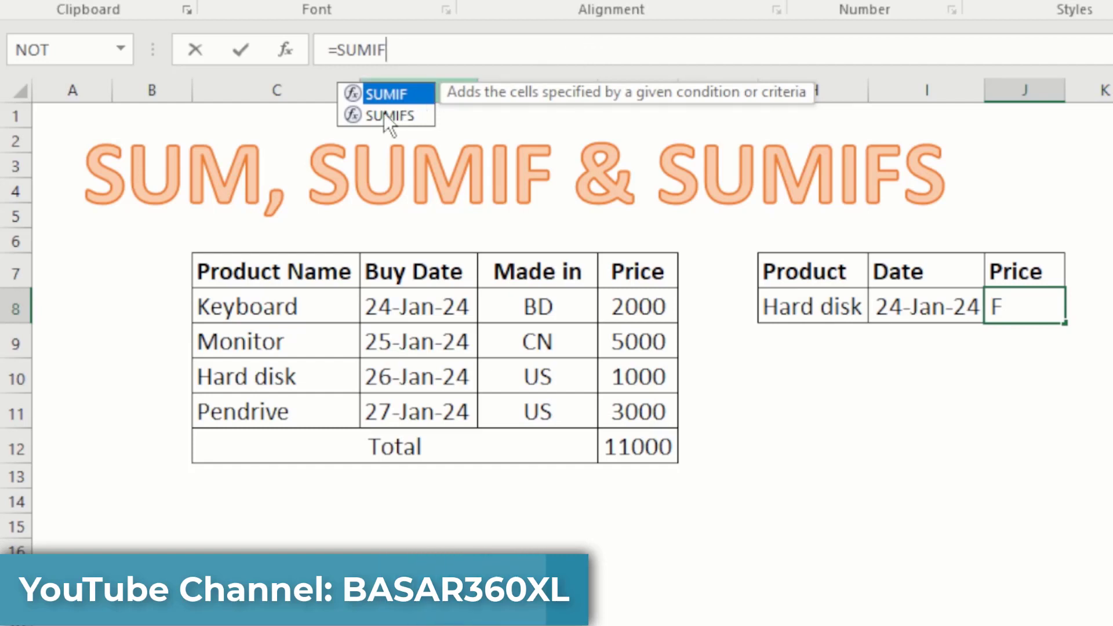
click(361, 119)
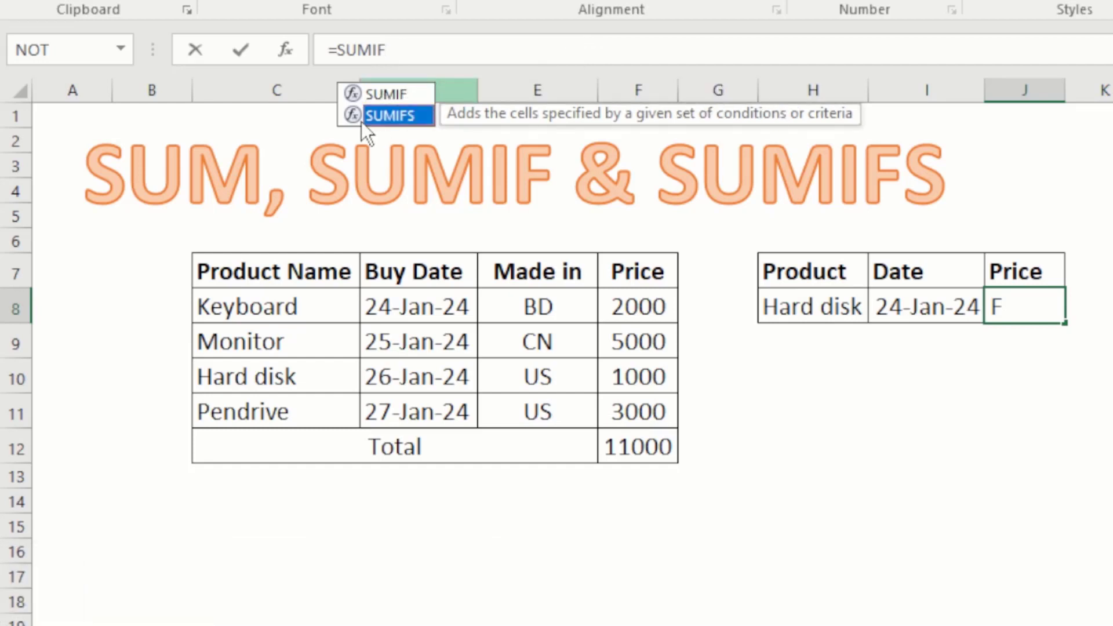
double_click(361, 121)
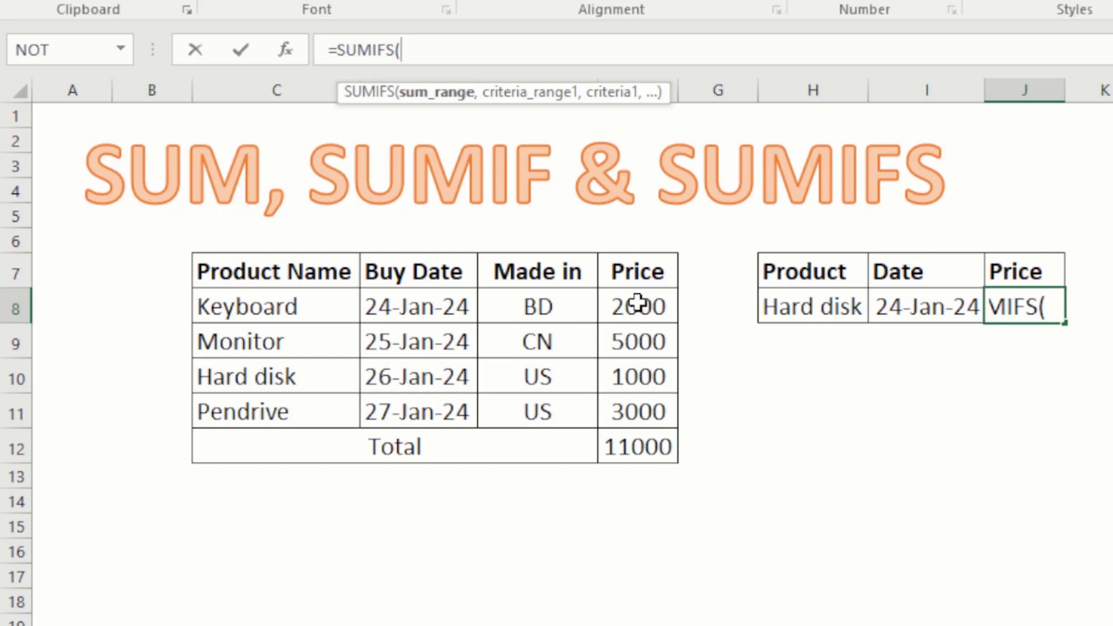
Set F8:F11 as the sum range, C8:C11 as the first criteria range and H8 as the first criterion.
drag(638, 303, 643, 413)
text(,)
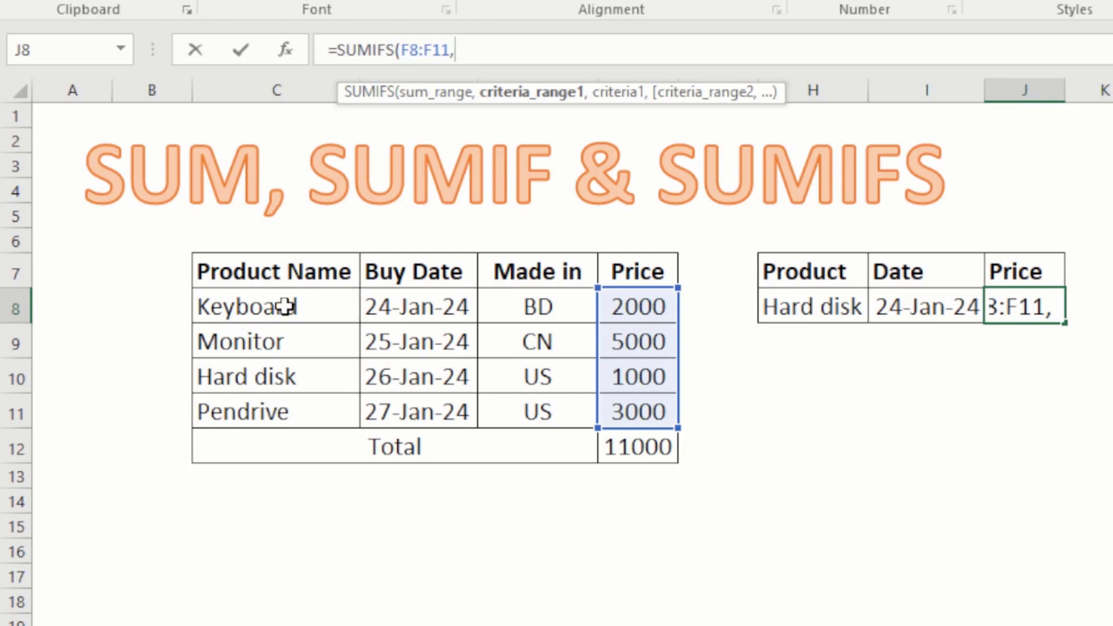
drag(284, 308, 280, 412)
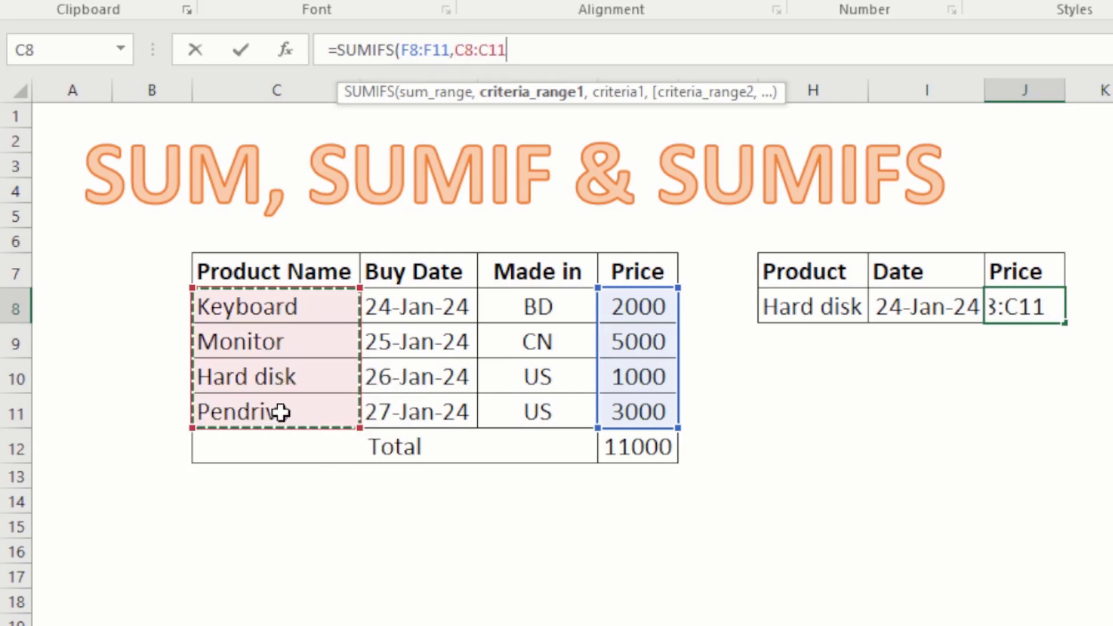
text(,)
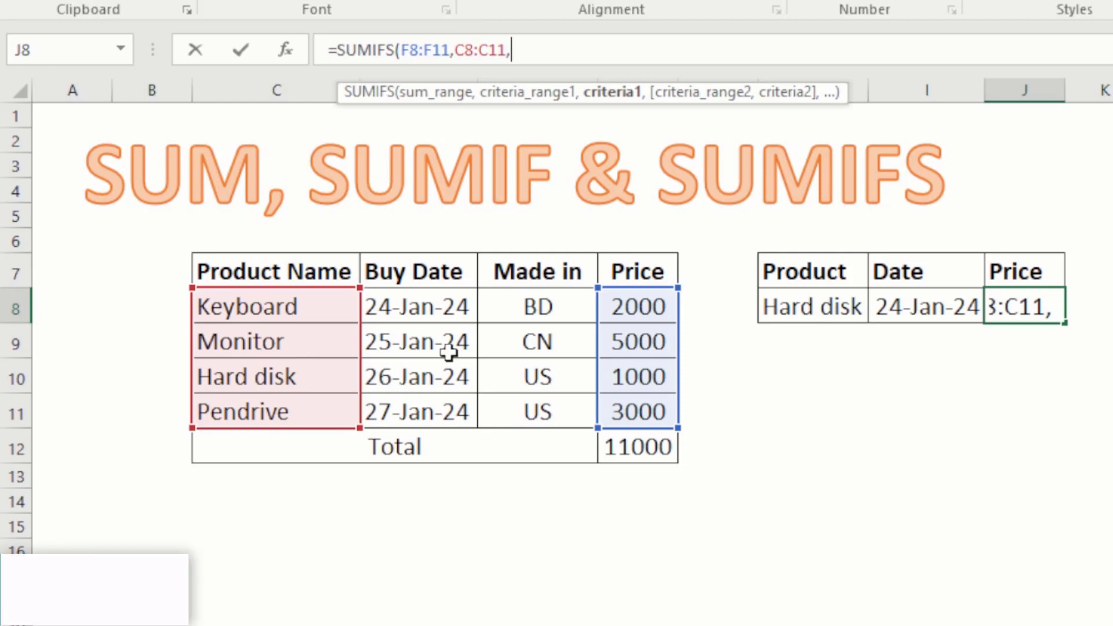
click(828, 300)
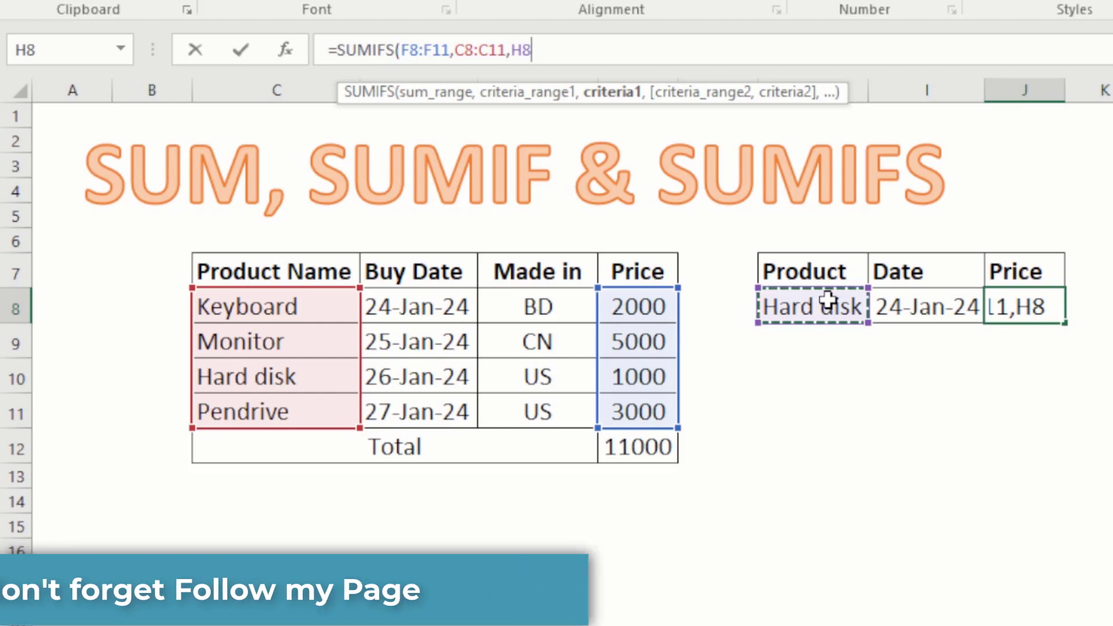
text(,)
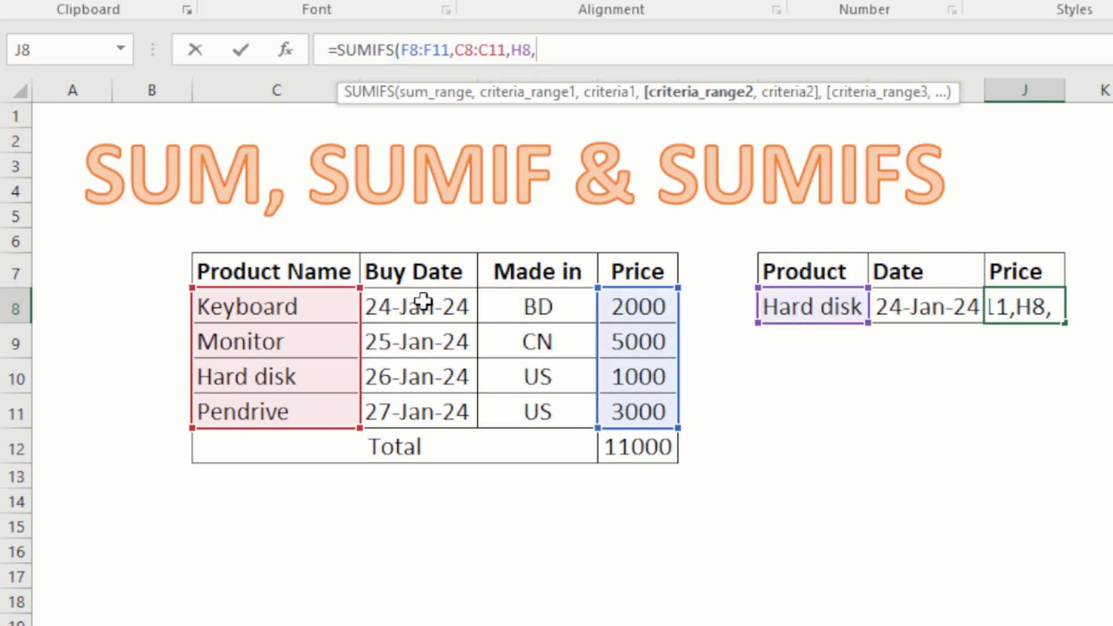
Add D8:D11 as the second criteria range with I8 as its criterion, and enter the SUMIFS formula.
drag(421, 302, 421, 407)
text(,)
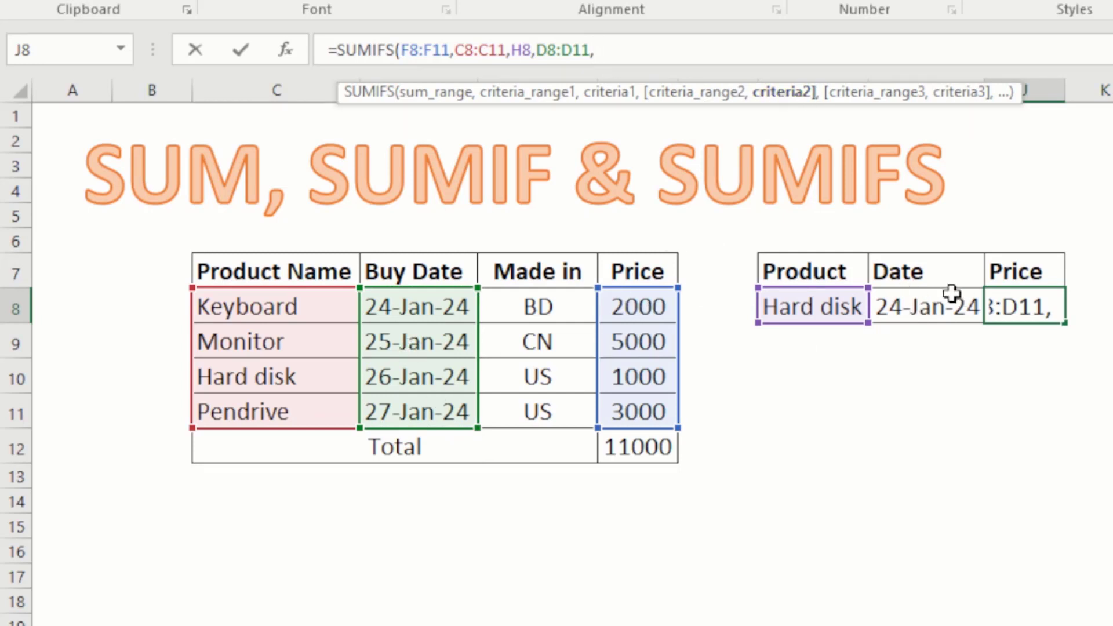
click(912, 302)
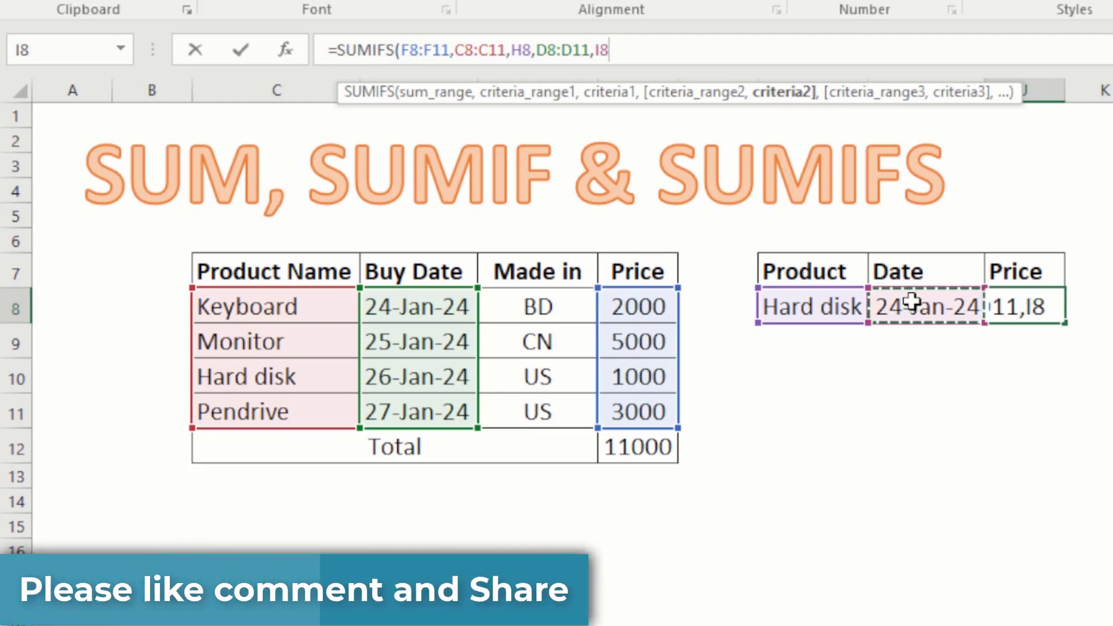
text())
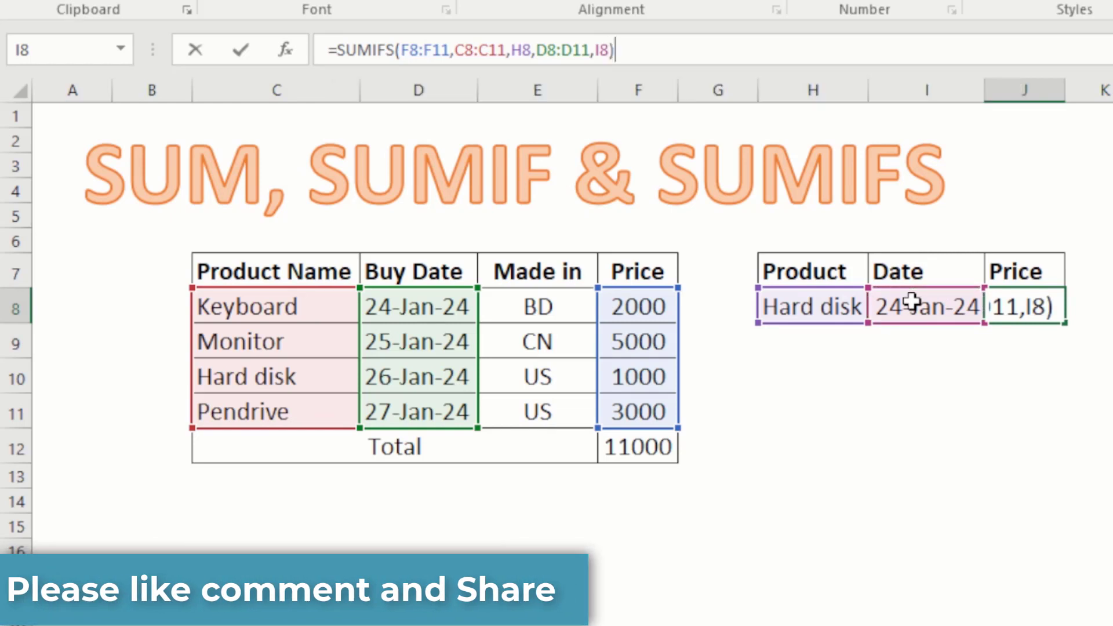
key(Return)
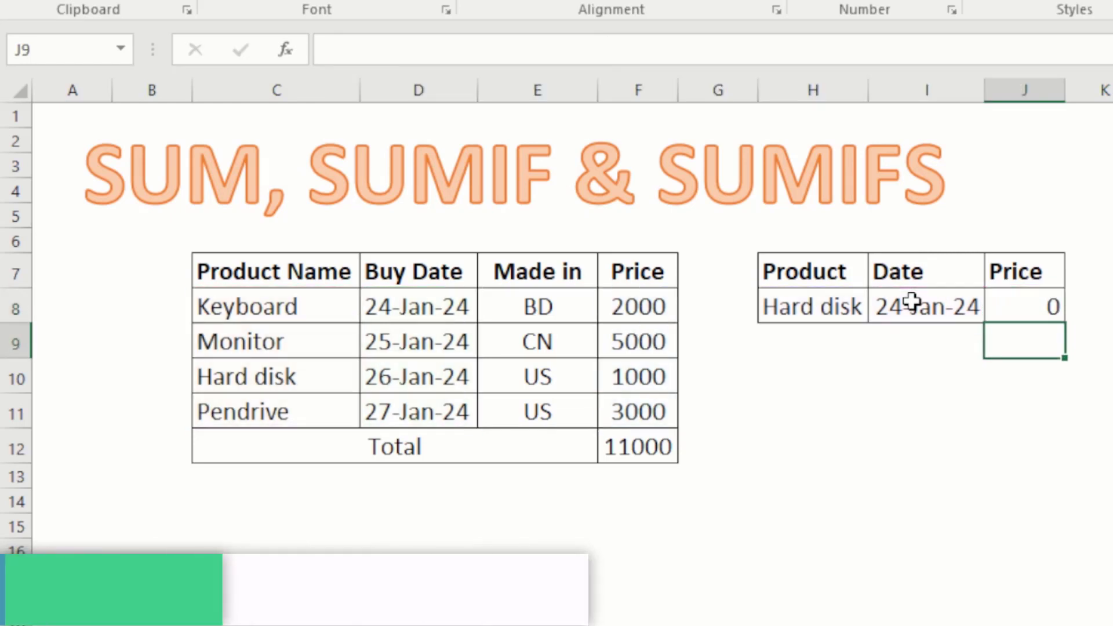
Check the SUMIFS result in J8 against the lookup product and date and the Hard disk row.
click(1029, 309)
click(934, 299)
click(816, 302)
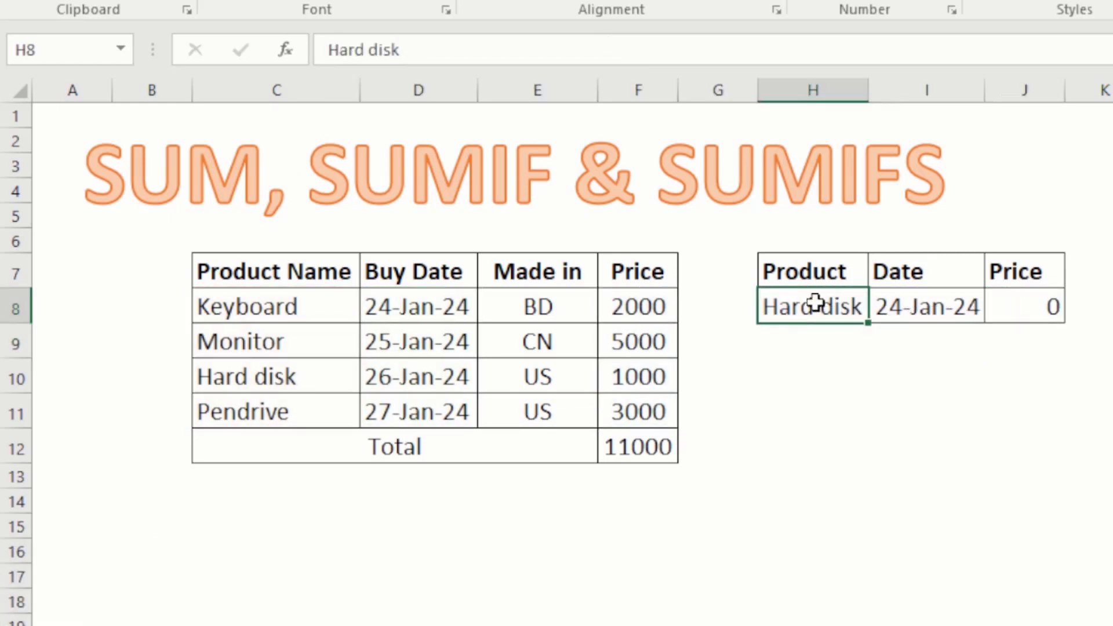
click(925, 326)
click(1025, 313)
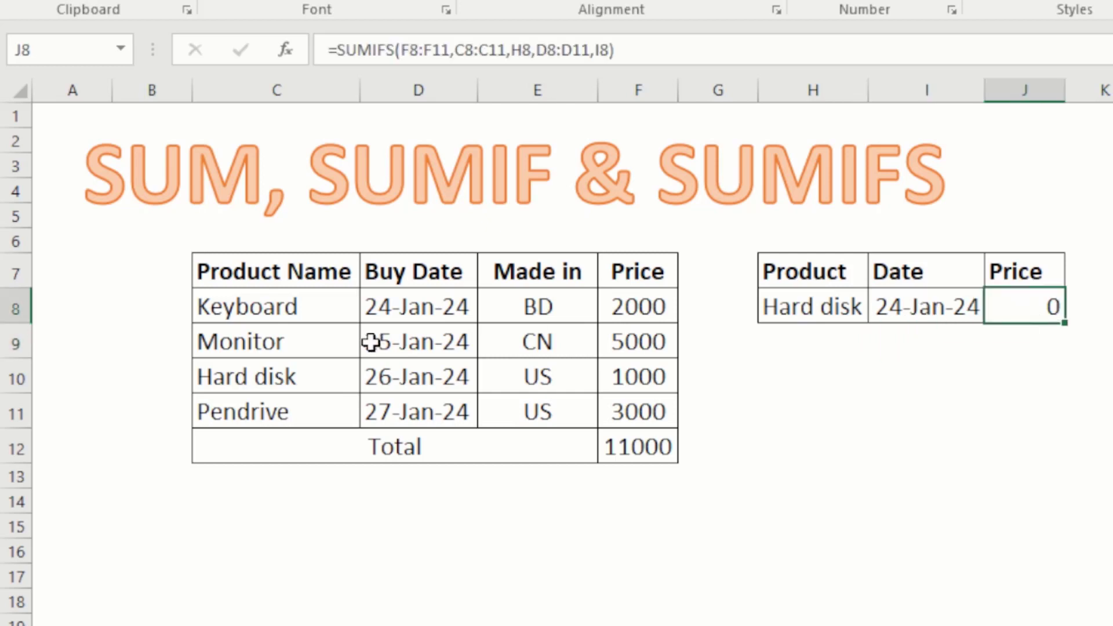
click(273, 396)
click(418, 400)
Try 24-01-2024 as the Hard disk buy date in D10, check the lookup row, and undo the date change.
click(404, 376)
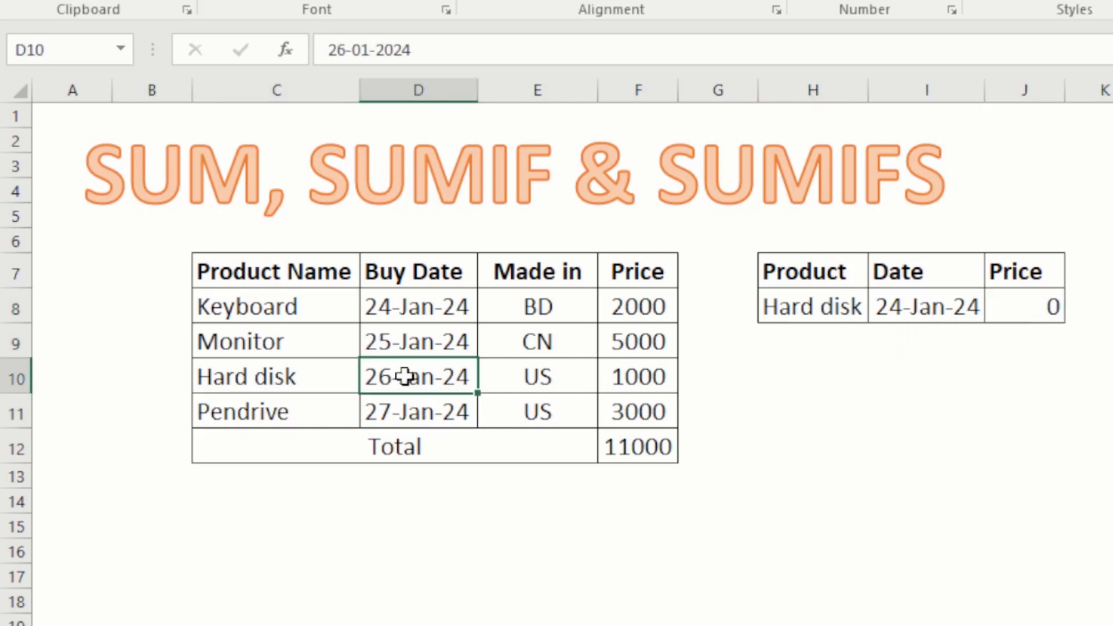
click(346, 51)
key(BackSpace)
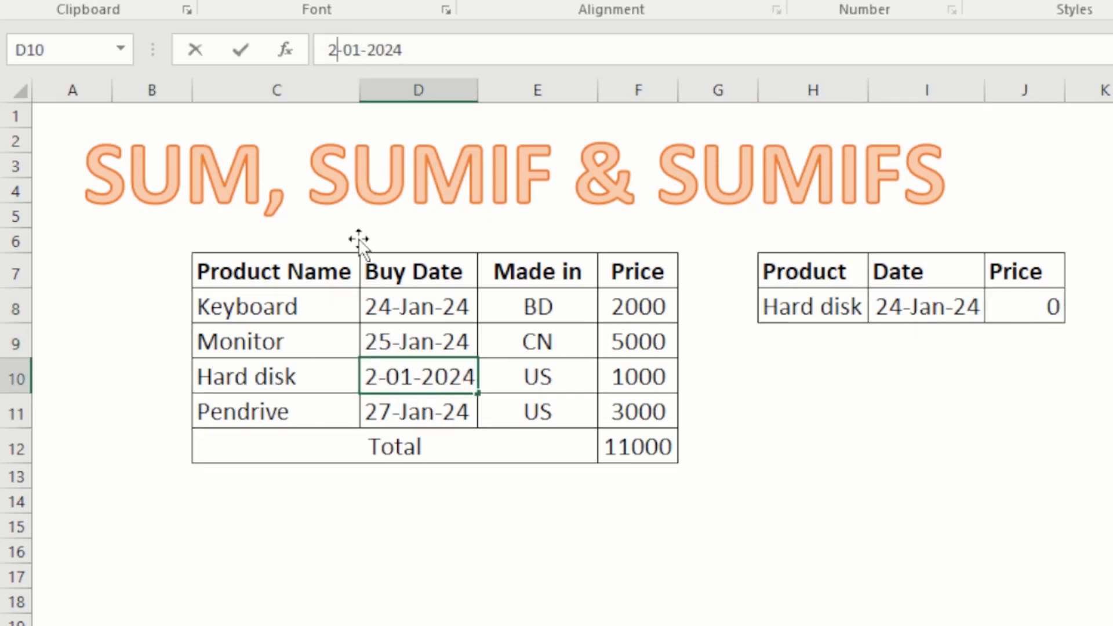
text(4)
key(Return)
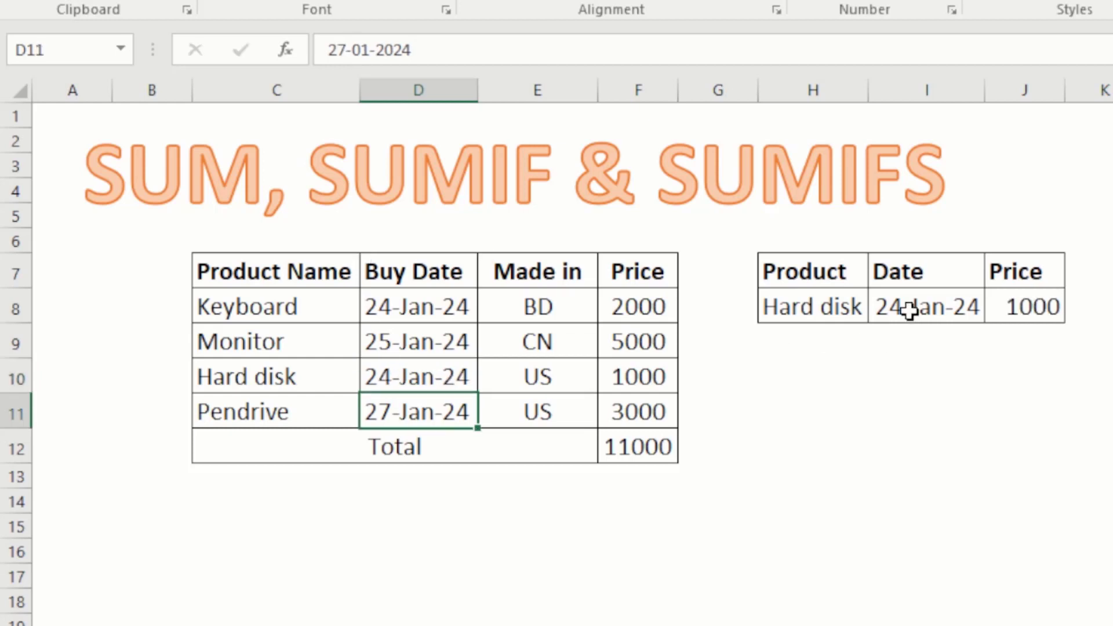
click(977, 302)
click(844, 300)
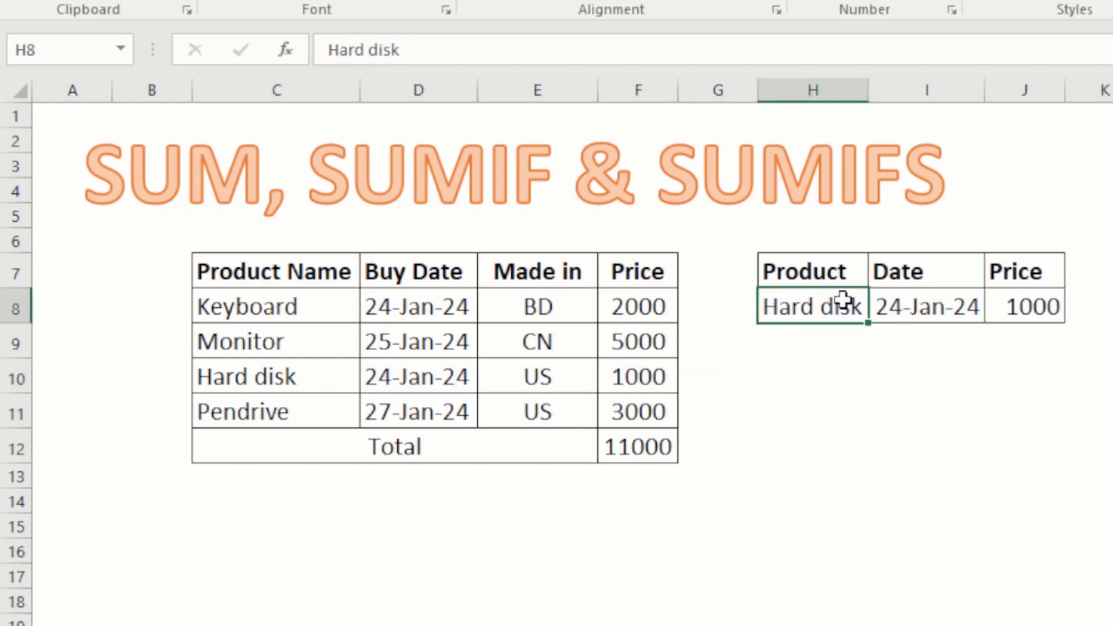
key(ctrl+z)
Copy Keyboard from C8 and paste it as a value into lookup cell H8.
click(288, 307)
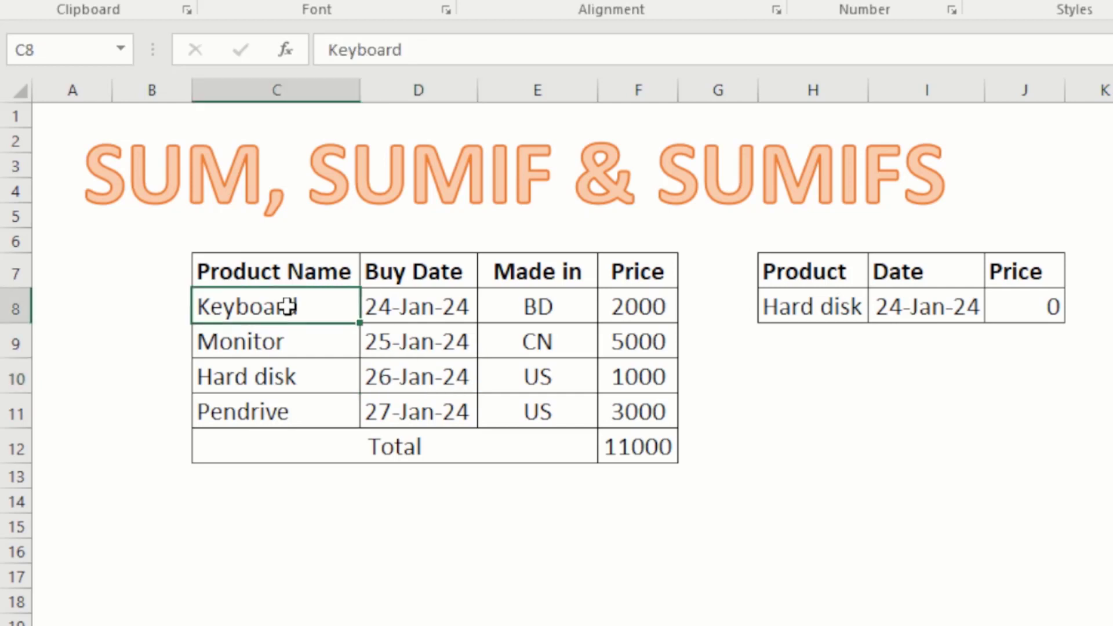
click(805, 306)
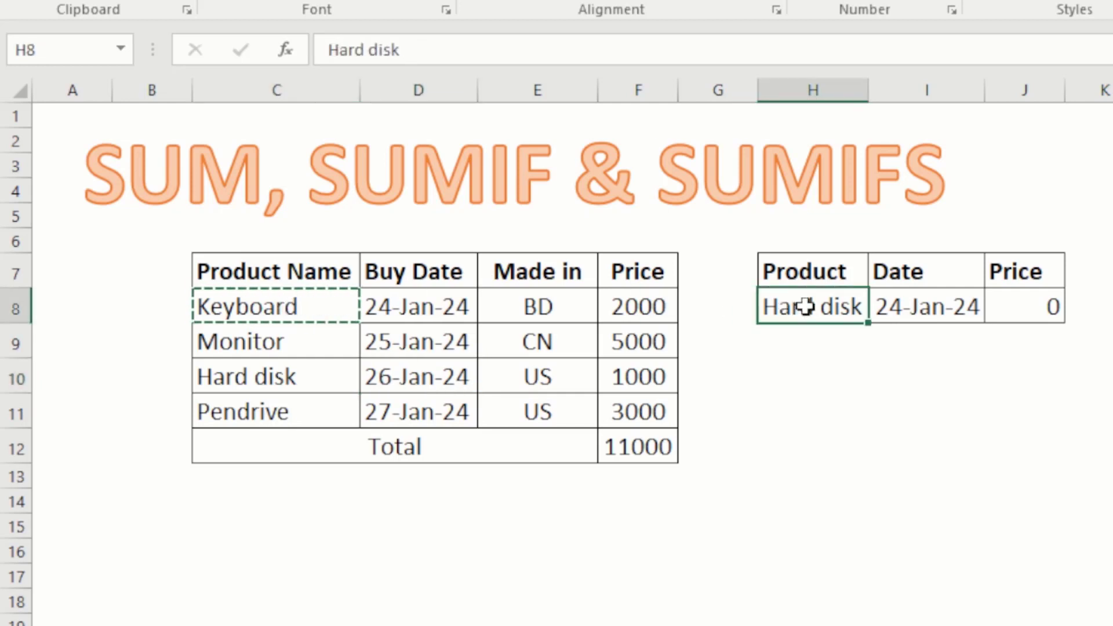
right_click(806, 306)
click(900, 319)
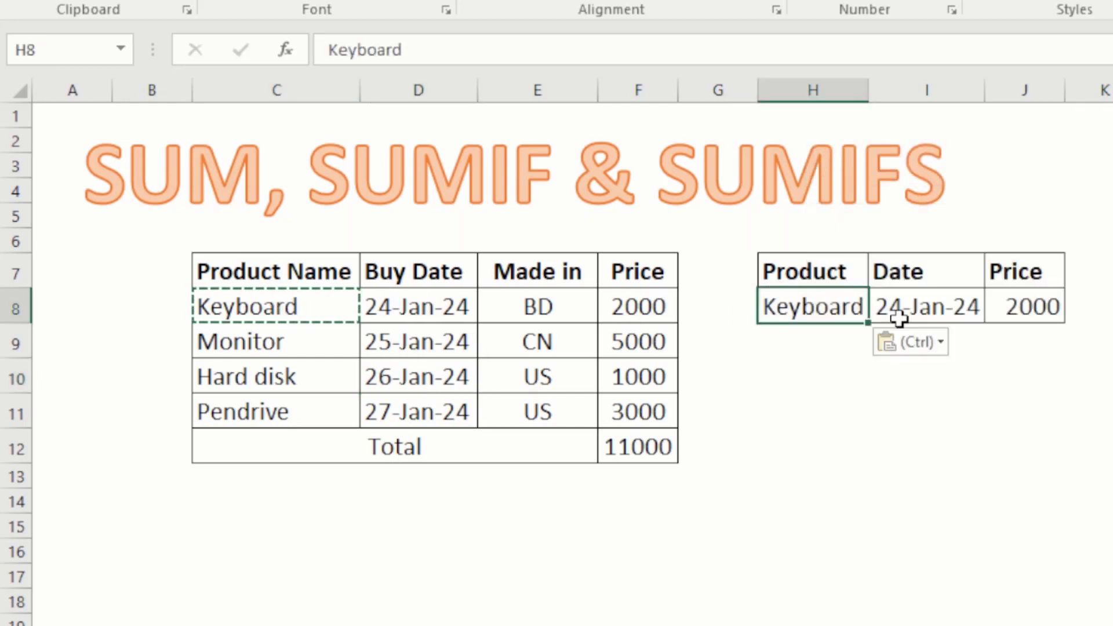
Review the SUMIFS result in J8 against the Keyboard product in H8 and the date in I8.
click(1080, 308)
click(974, 299)
click(833, 292)
click(997, 301)
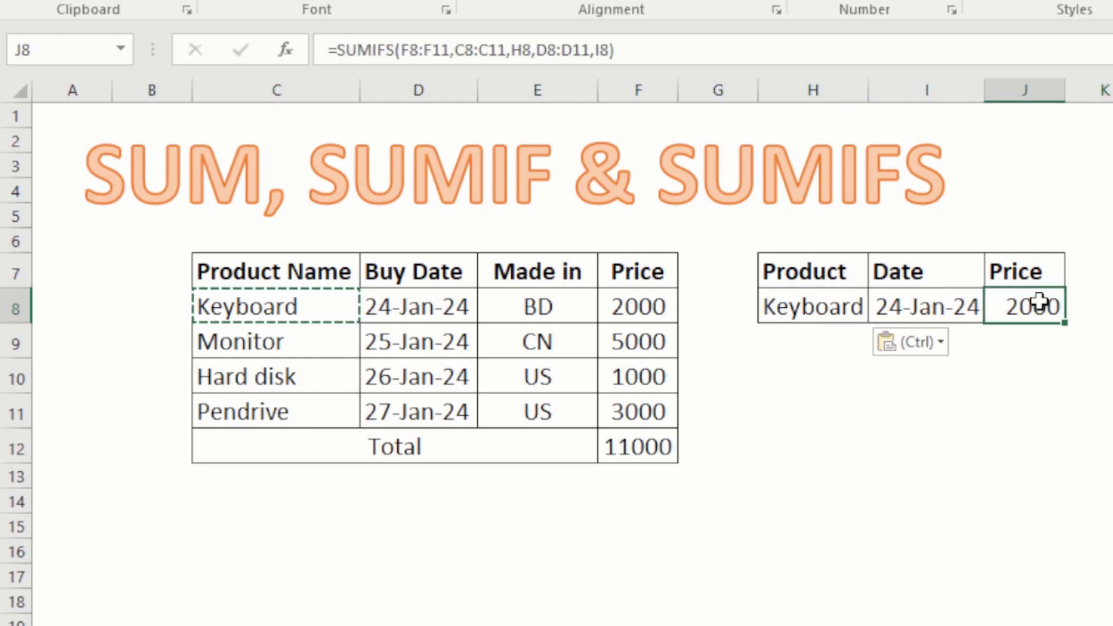
click(939, 308)
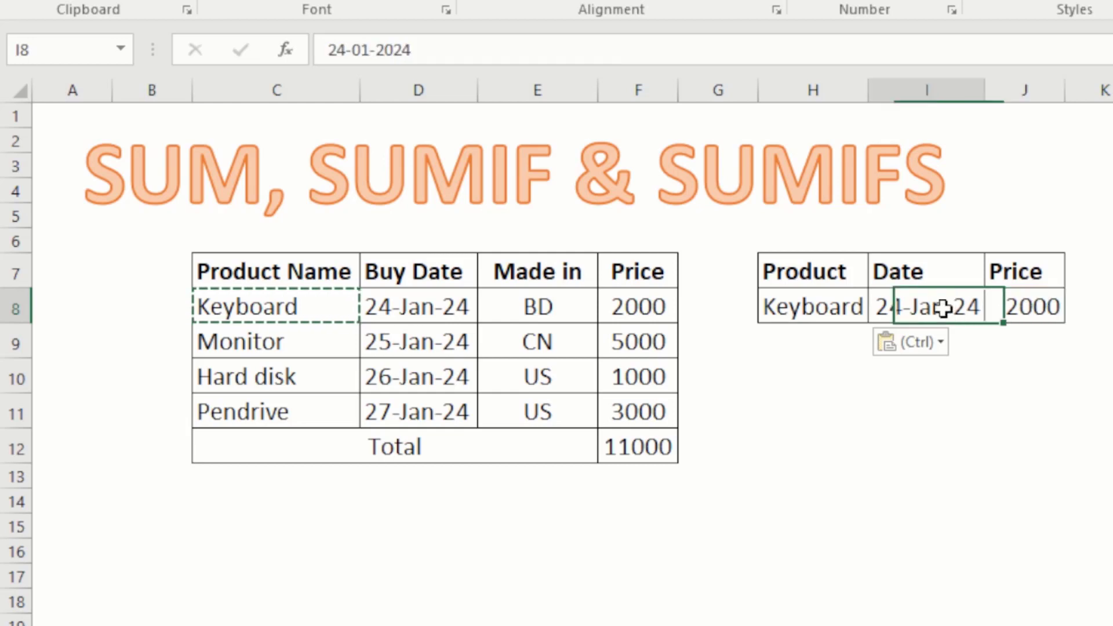
click(1024, 303)
click(920, 308)
click(1009, 305)
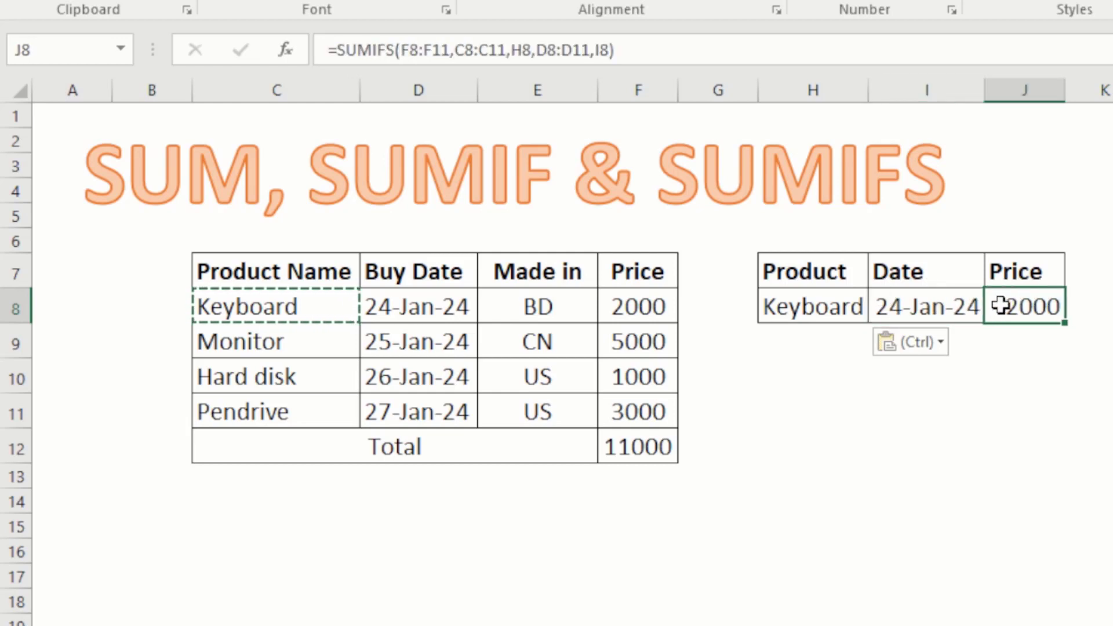
click(812, 306)
click(939, 304)
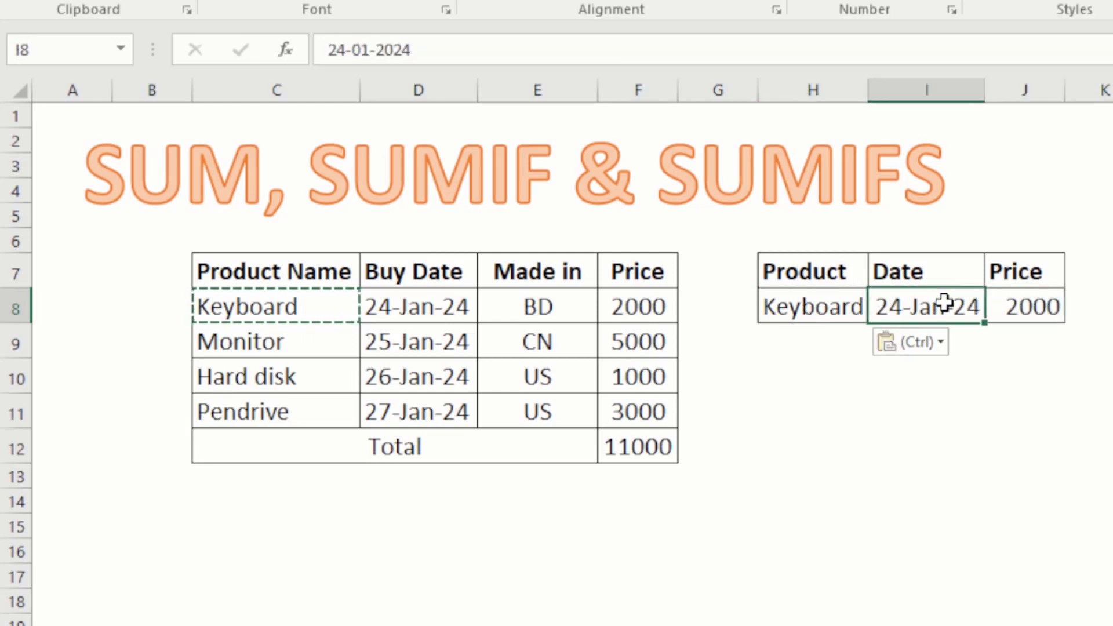
Replace Monitor in C9 with the copied Keyboard name, pasted as a value.
click(14, 435)
click(16, 413)
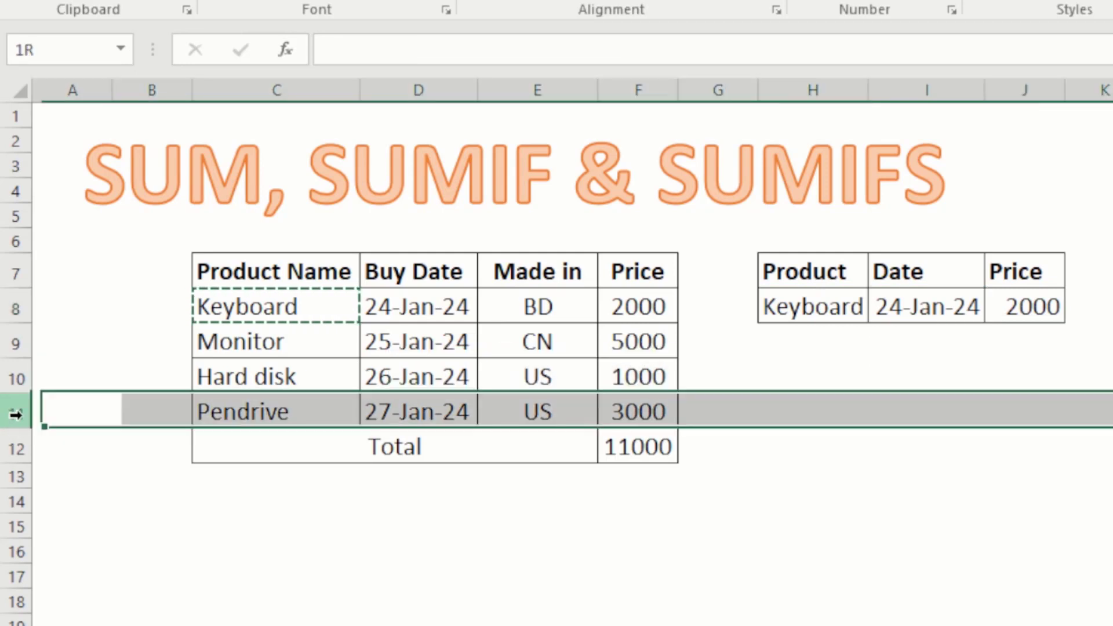
click(294, 306)
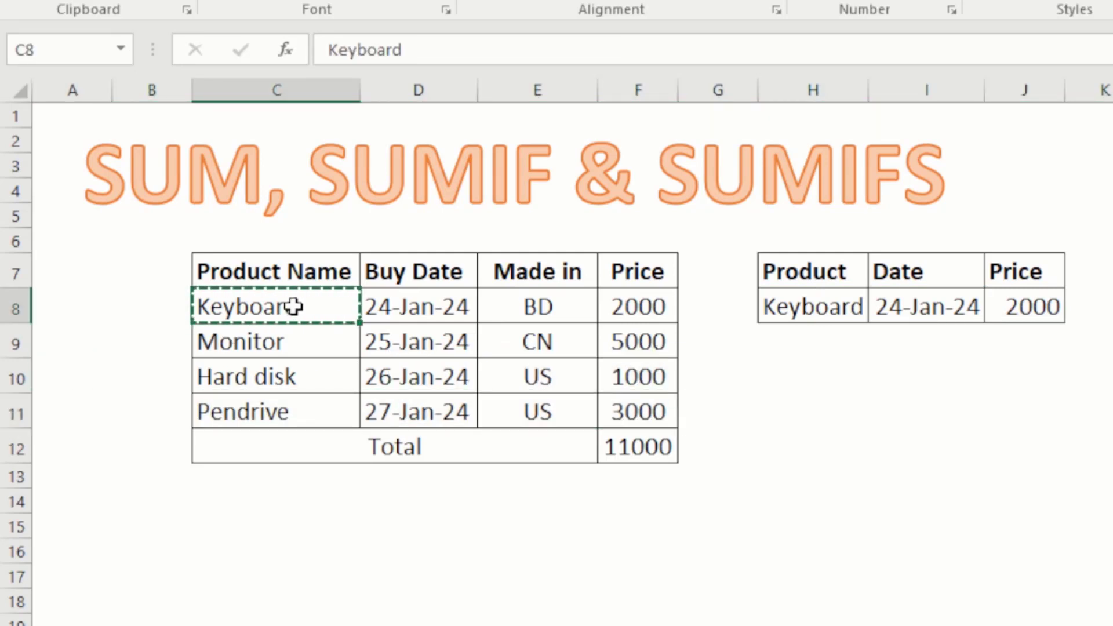
click(277, 347)
right_click(277, 347)
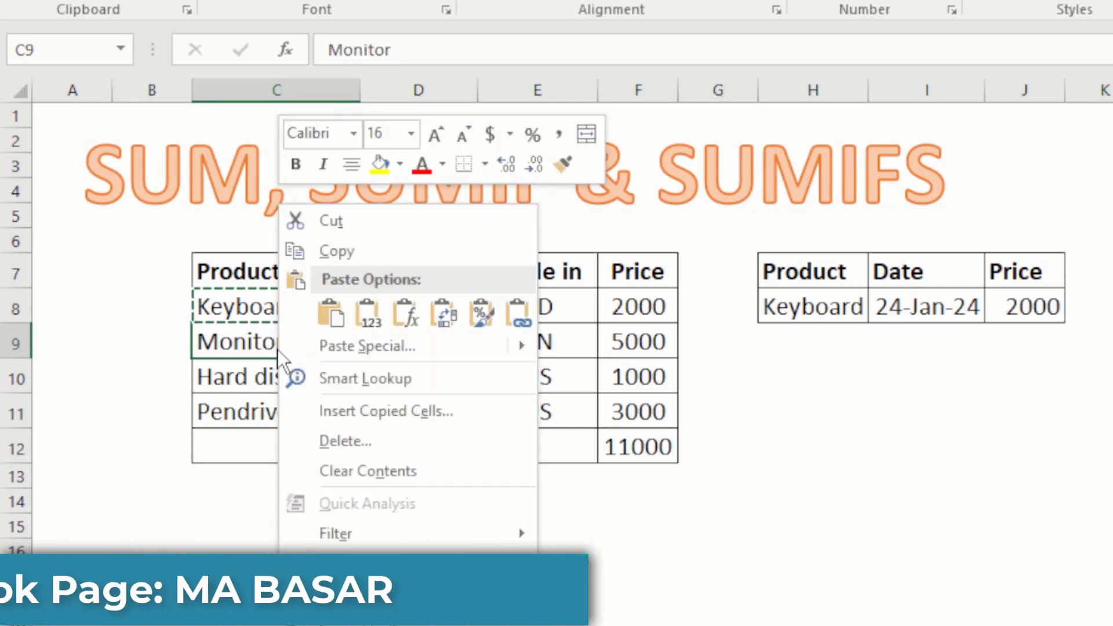
click(377, 307)
Fill the 24-Jan-24 date from D8 down into D9 and compare the two Keyboard buy dates.
click(437, 340)
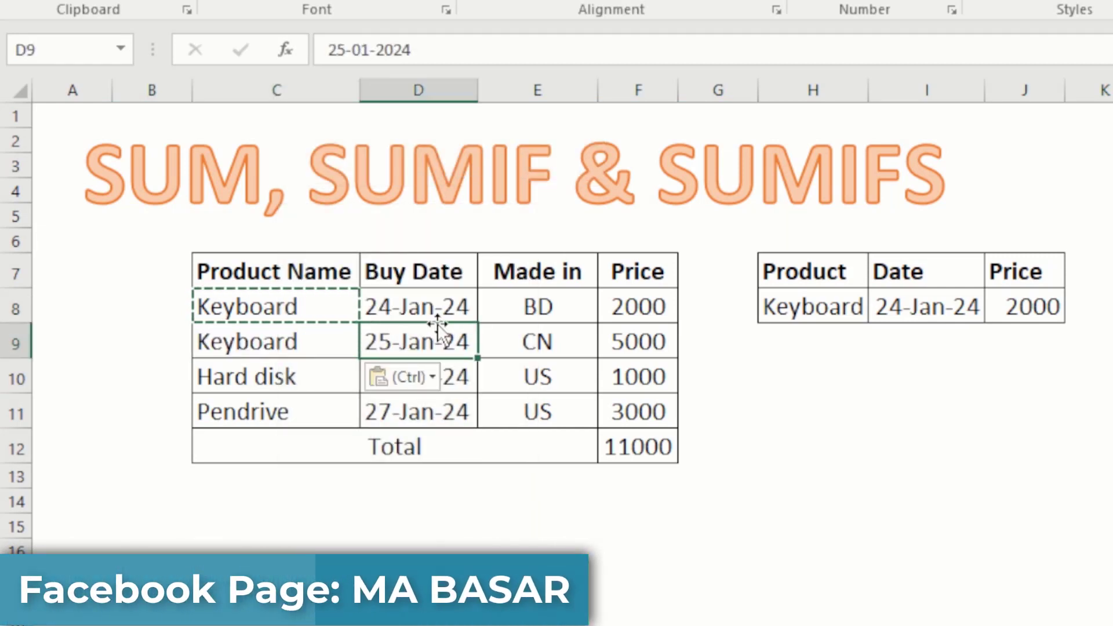
key(ctrl+d)
click(430, 311)
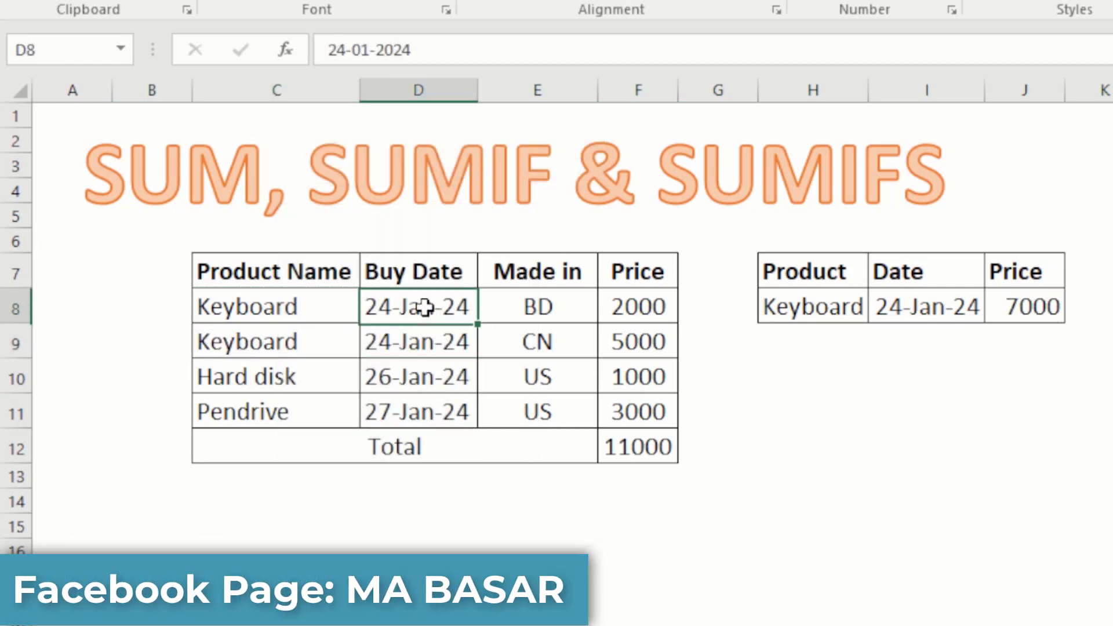
drag(423, 348, 422, 309)
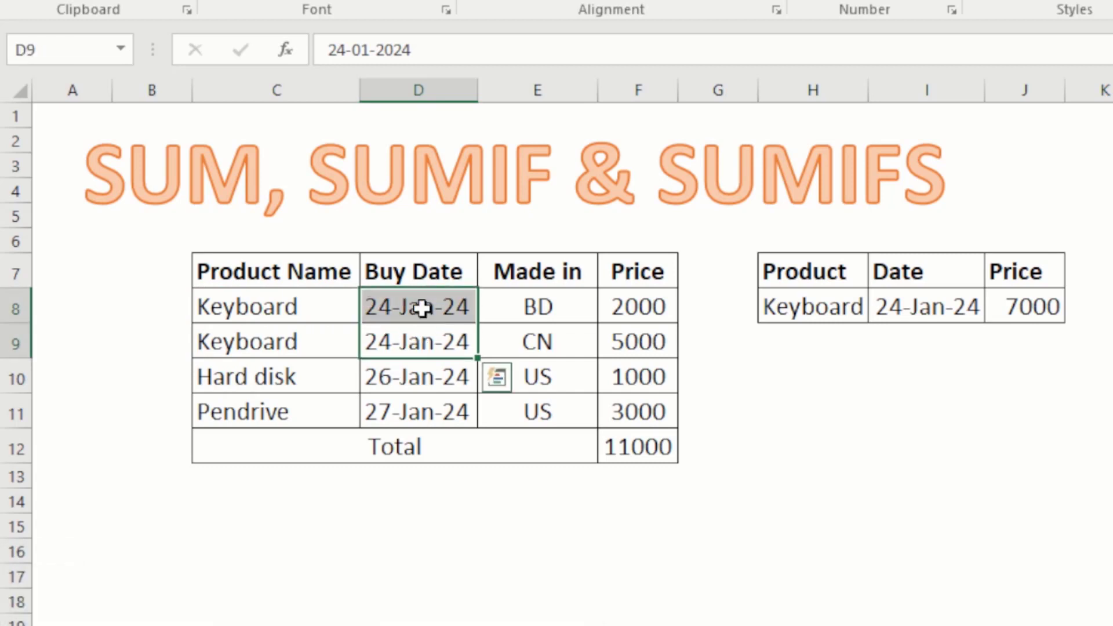
Check the two Keyboard prices in F8:F9 against the SUMIFS result and formula in J8.
click(655, 311)
drag(645, 326, 646, 343)
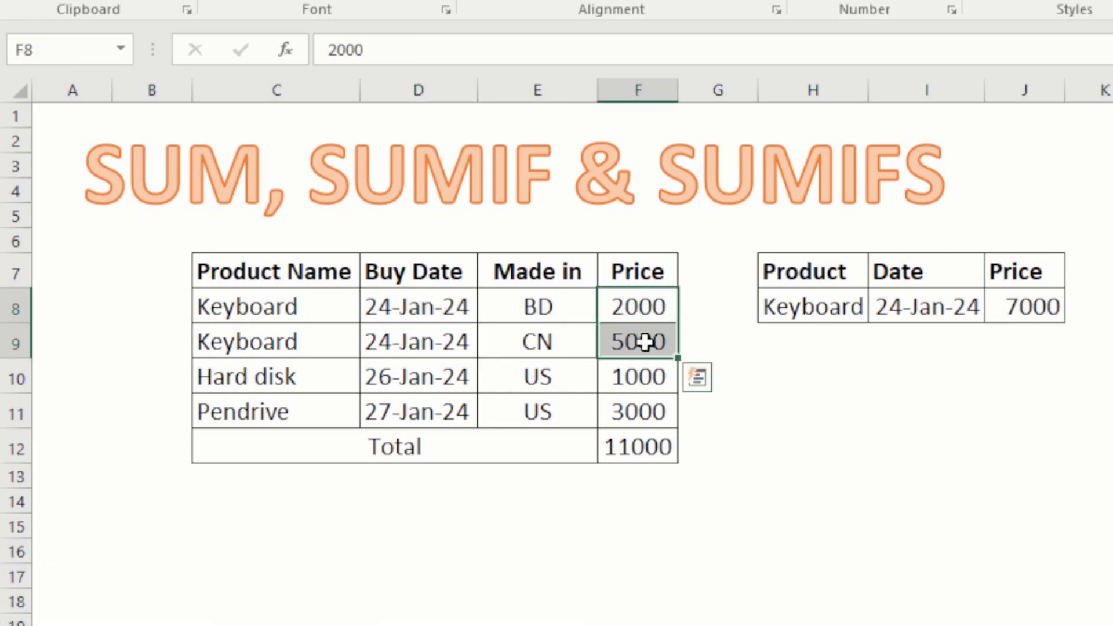
click(1017, 307)
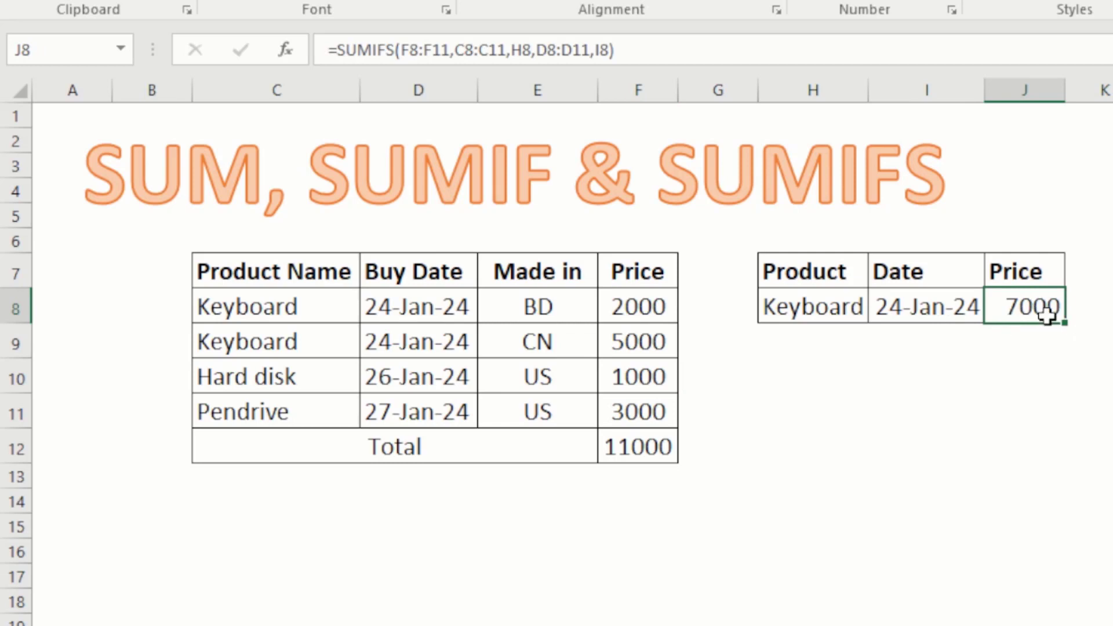
click(1096, 343)
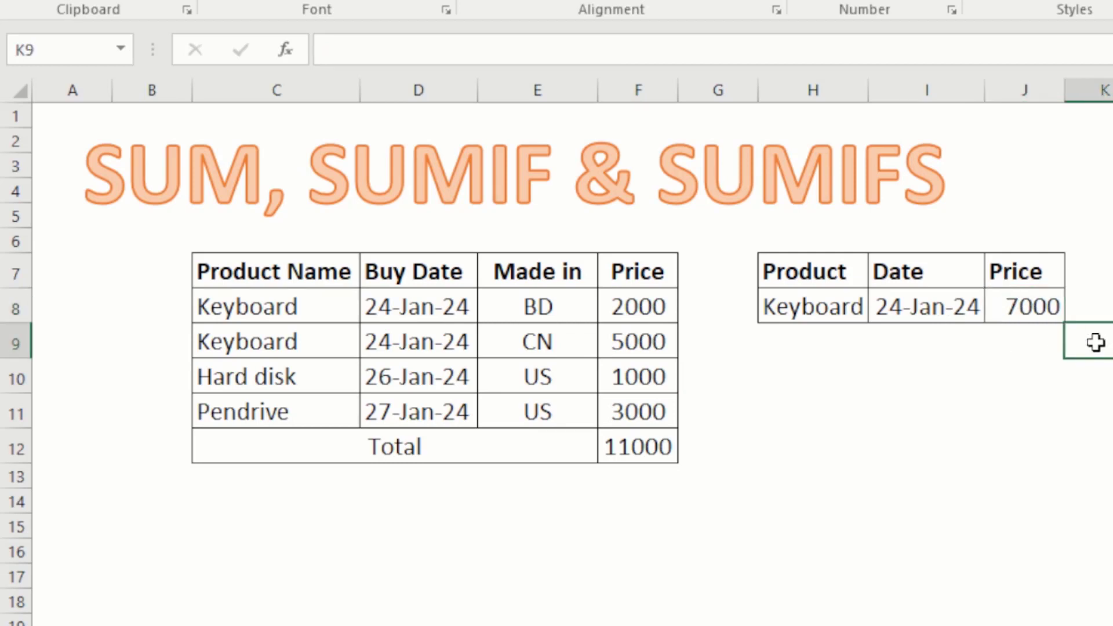
click(743, 376)
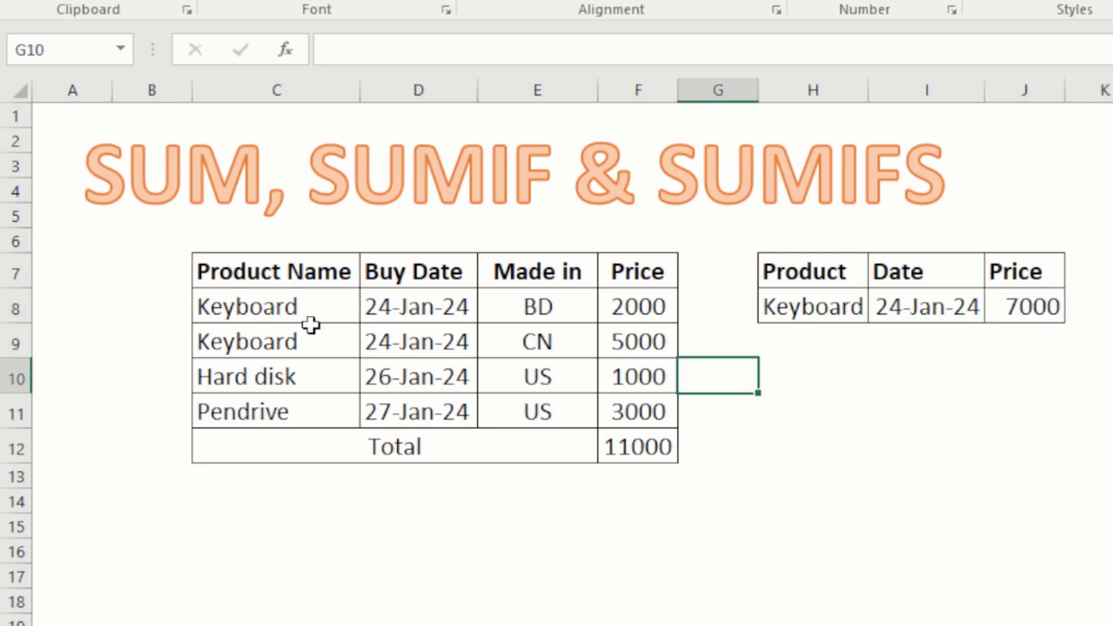
click(1008, 296)
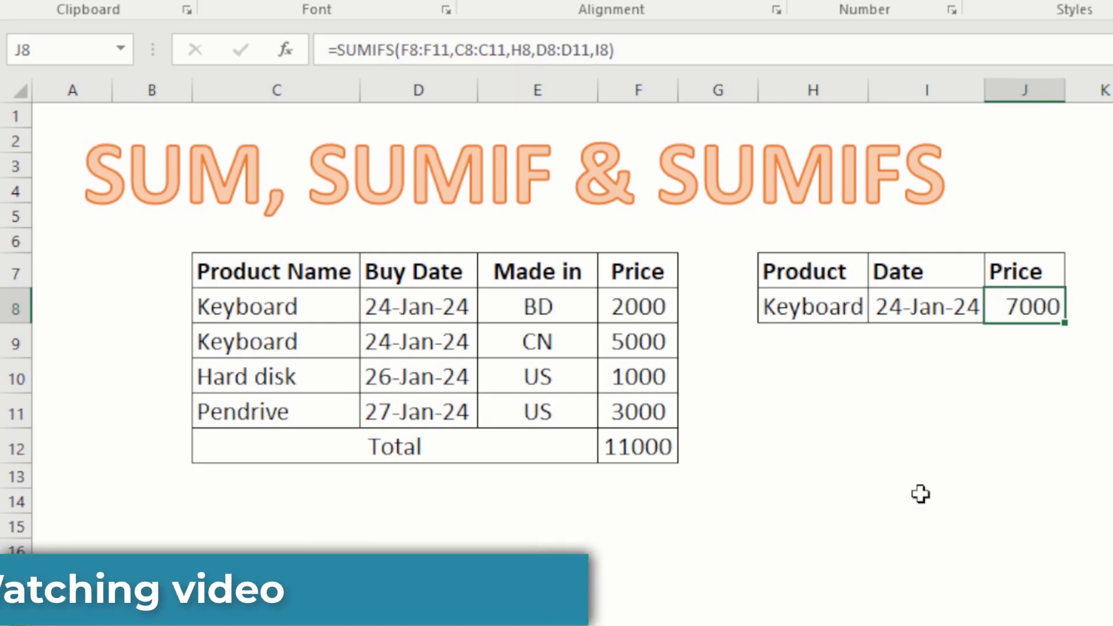
click(829, 473)
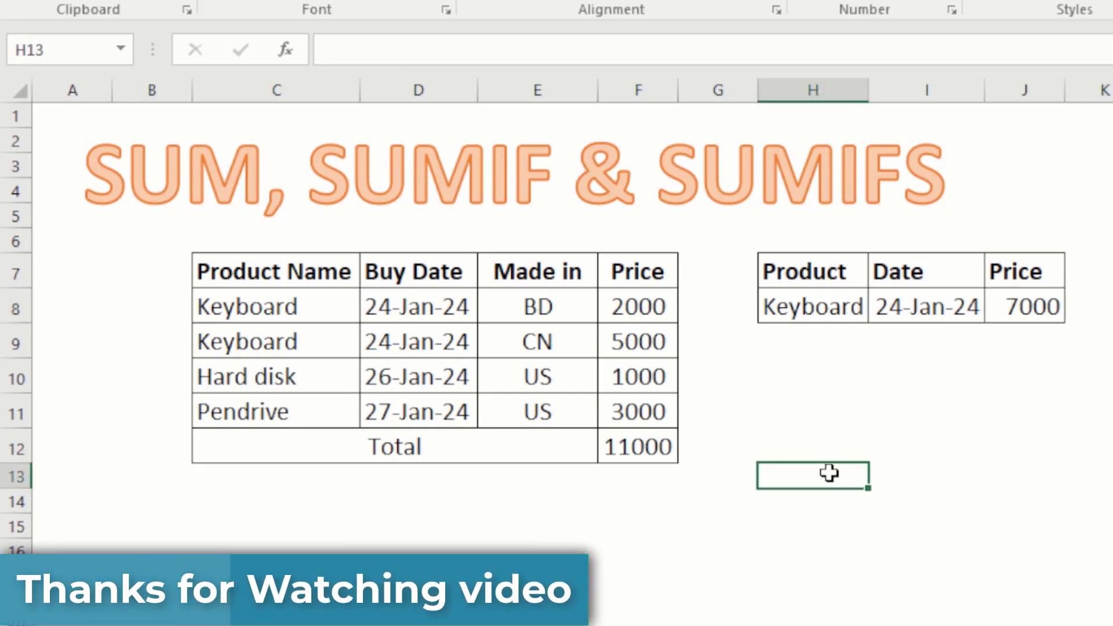
click(999, 389)
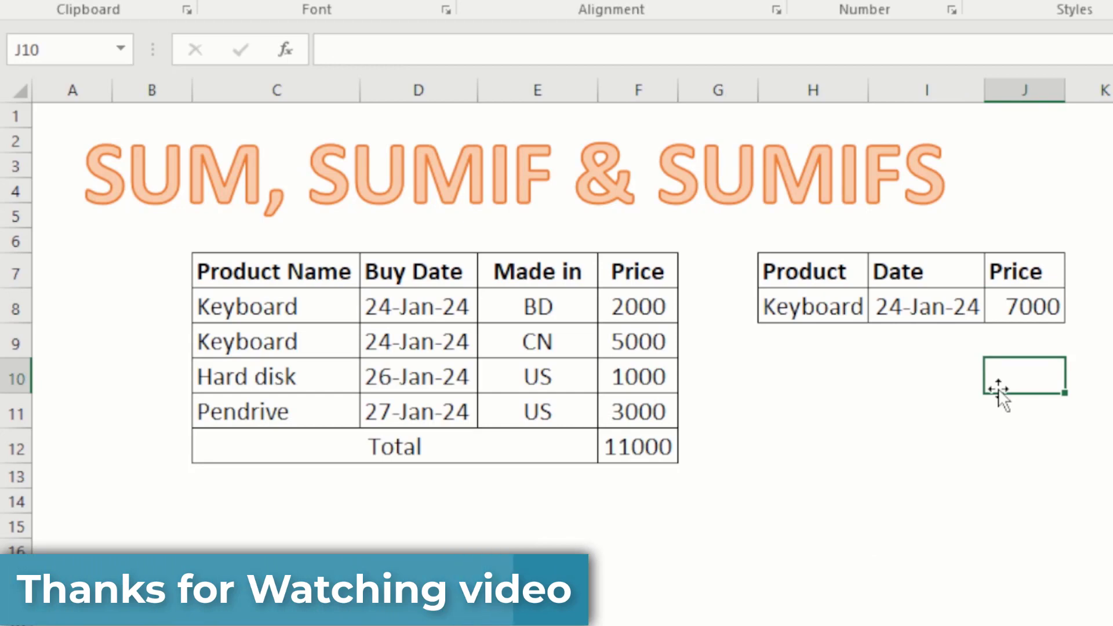